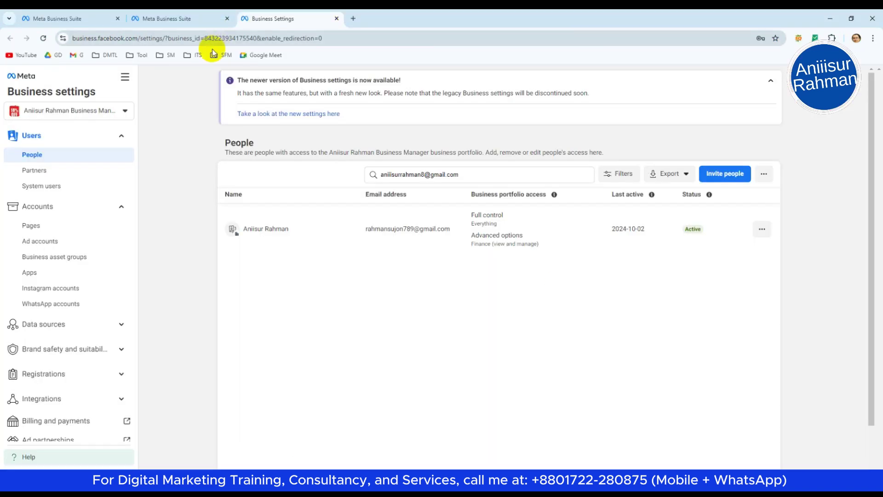
- Open the Business Managers ad account in Ads Manager and dismiss the payment method notice
click(44, 244)
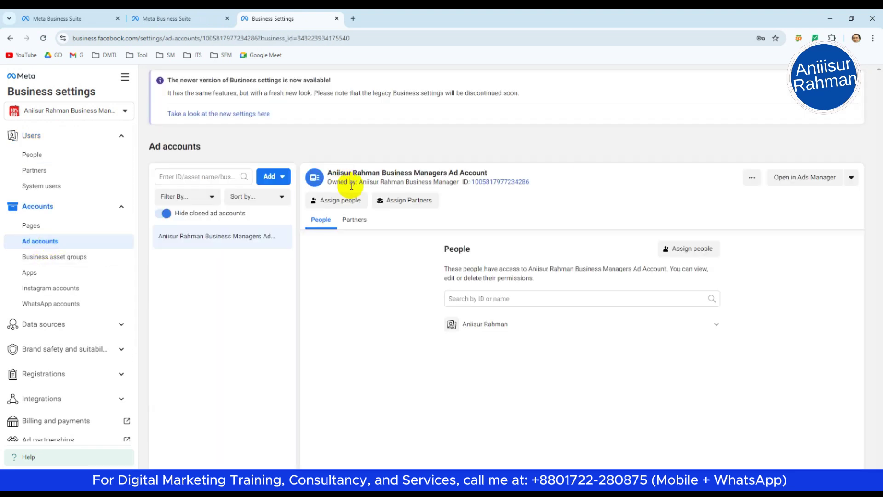
click(804, 177)
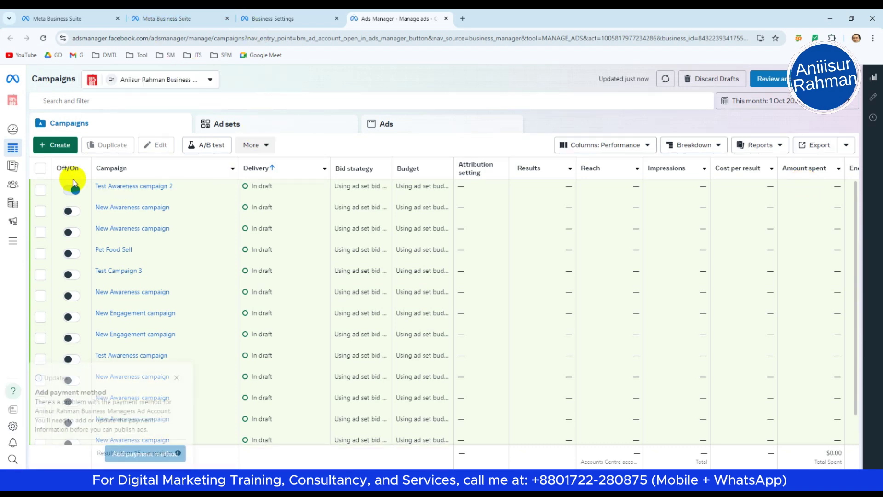
click(177, 368)
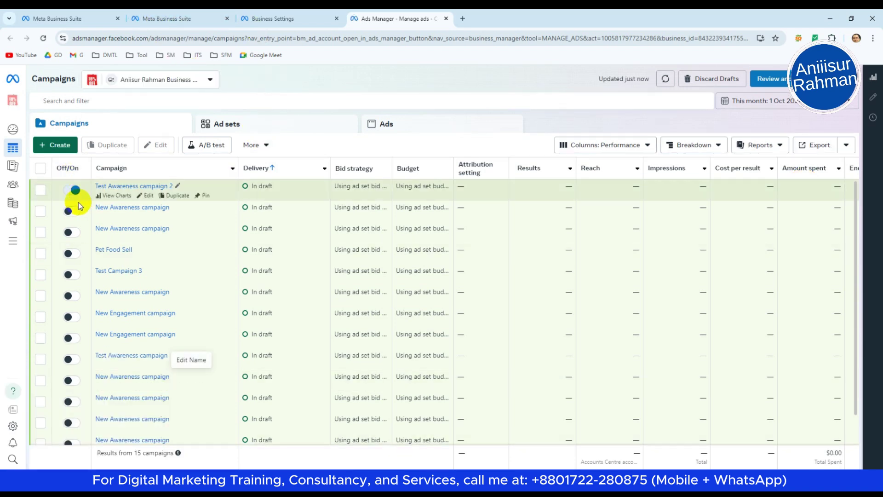
- Create a new campaign with the Engagement objective, using the manual engagement campaign setup
click(56, 147)
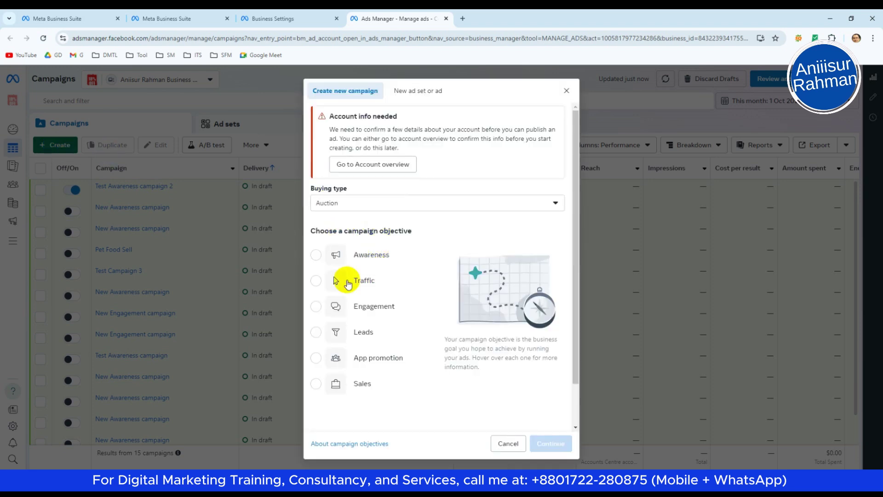
click(314, 309)
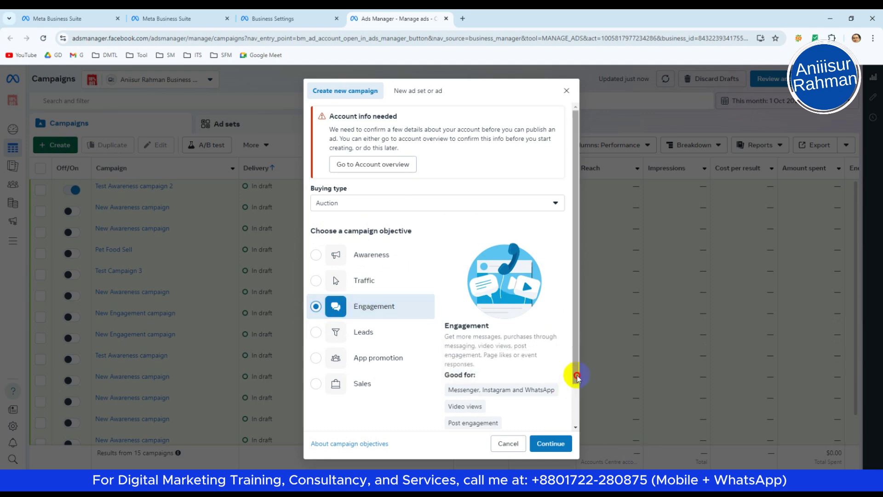
drag(575, 375, 574, 416)
mouse_move(464, 400)
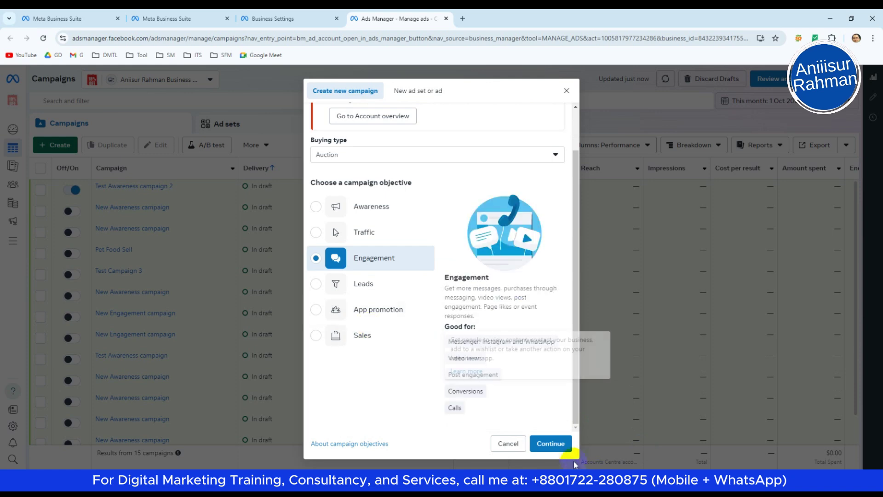
click(551, 444)
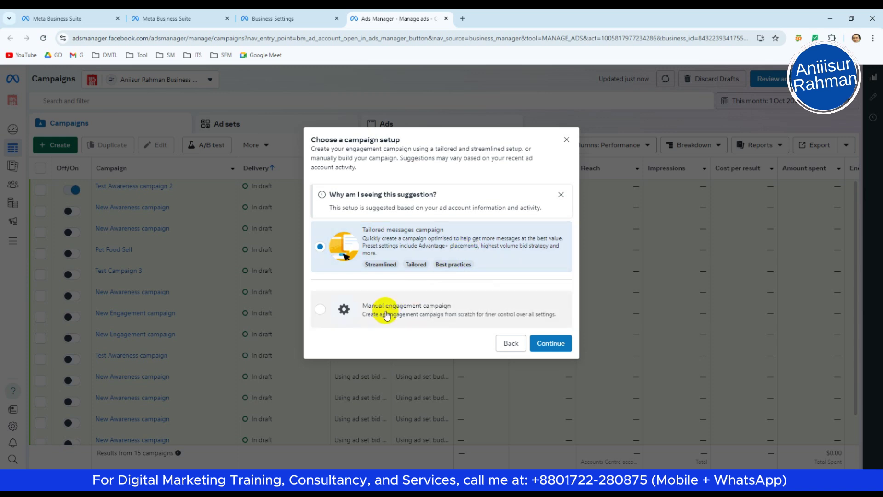
click(319, 310)
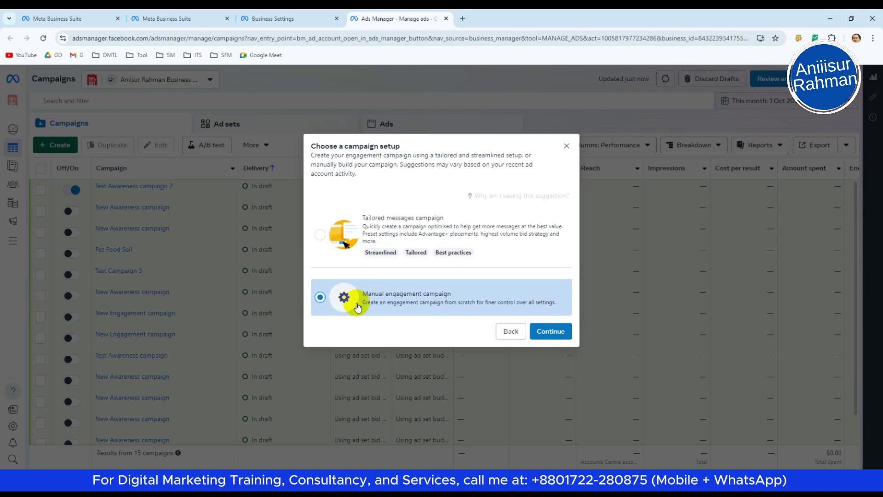
click(554, 333)
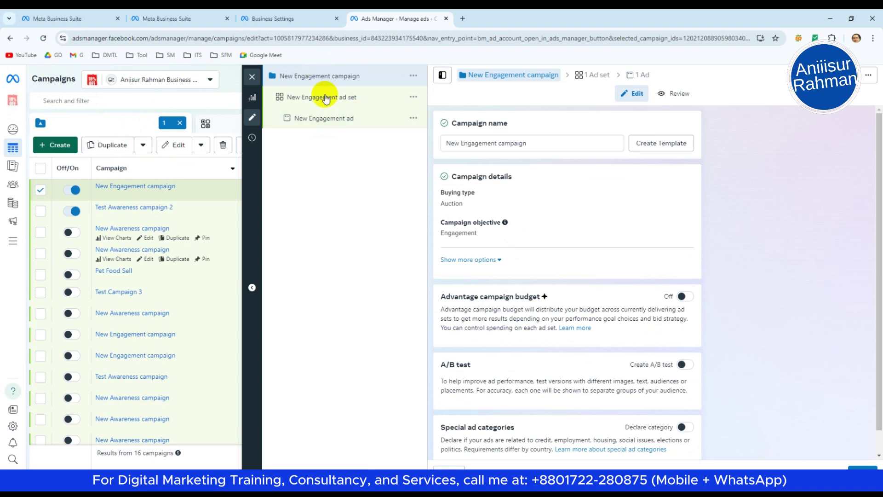
- Rename the campaign "Test Engagement campaign" and continue to its ad set
drag(463, 145, 429, 146)
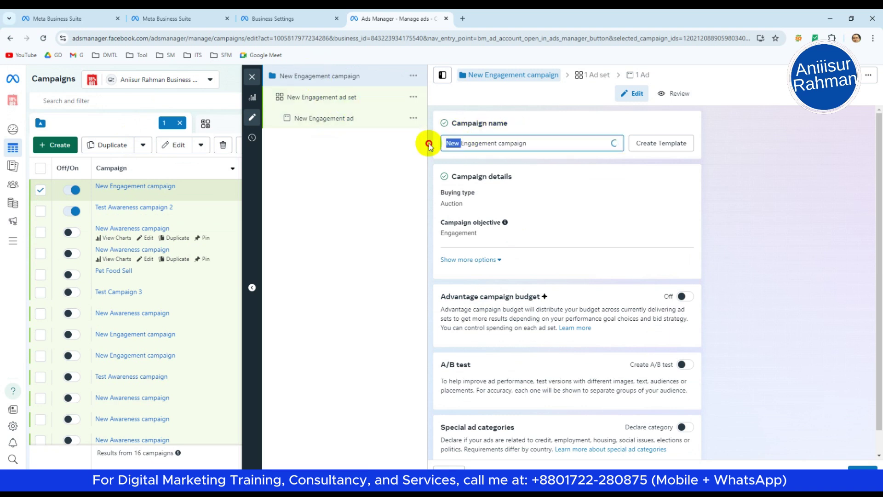
key(BackSpace)
text(Test)
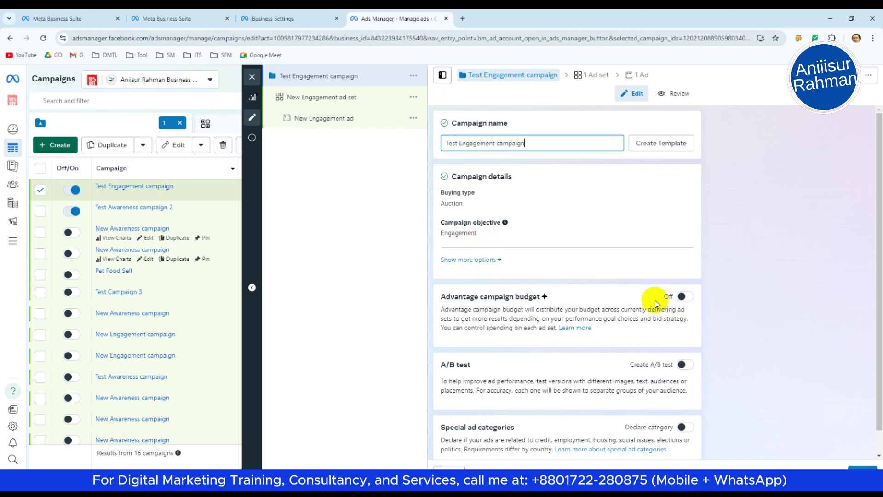
drag(869, 187, 869, 299)
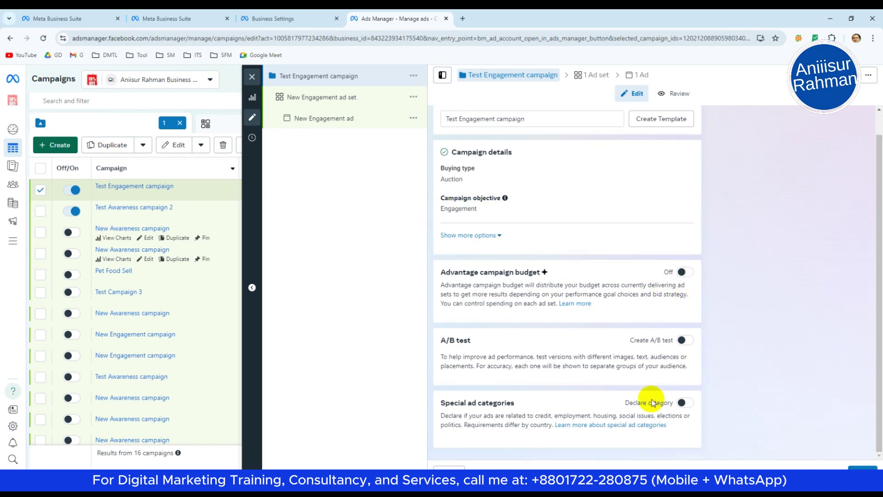
click(862, 467)
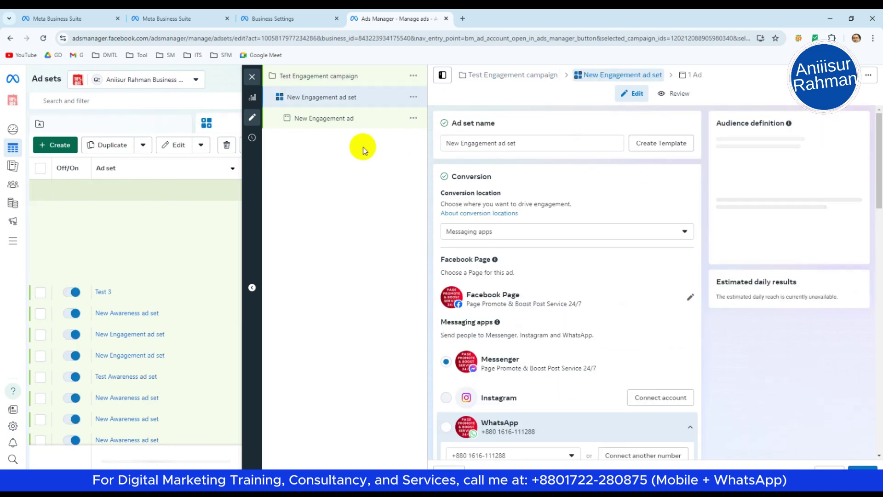
- Rename the ad set "Test Engagement ad set"
drag(459, 143, 424, 144)
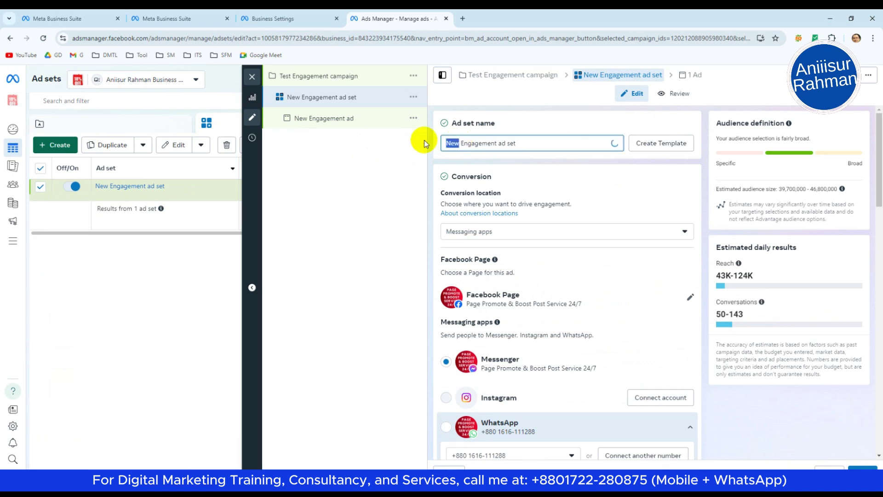
text(Test)
key(BackSpace)
click(531, 143)
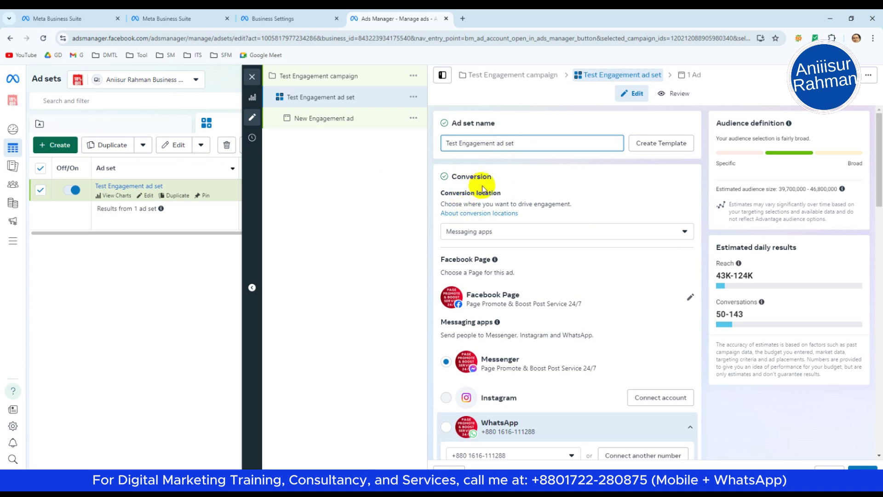
- Review the conversion location options and the Facebook Pages available for the ad set
click(683, 234)
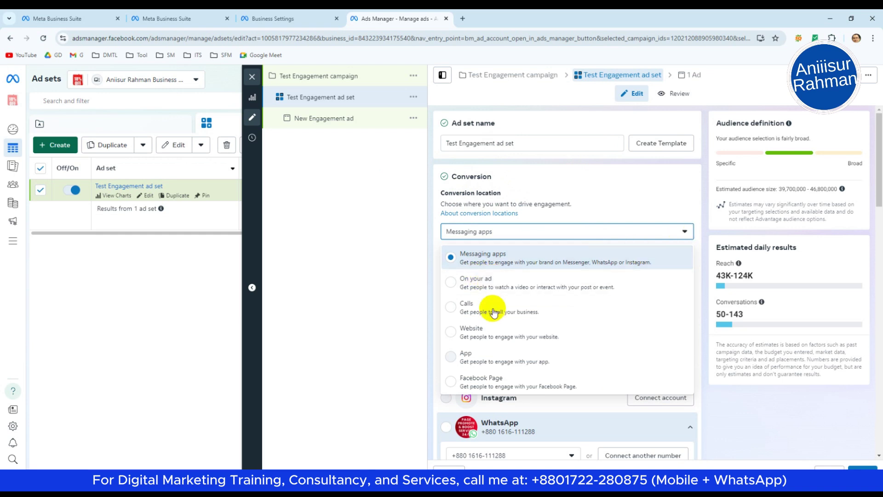
click(570, 192)
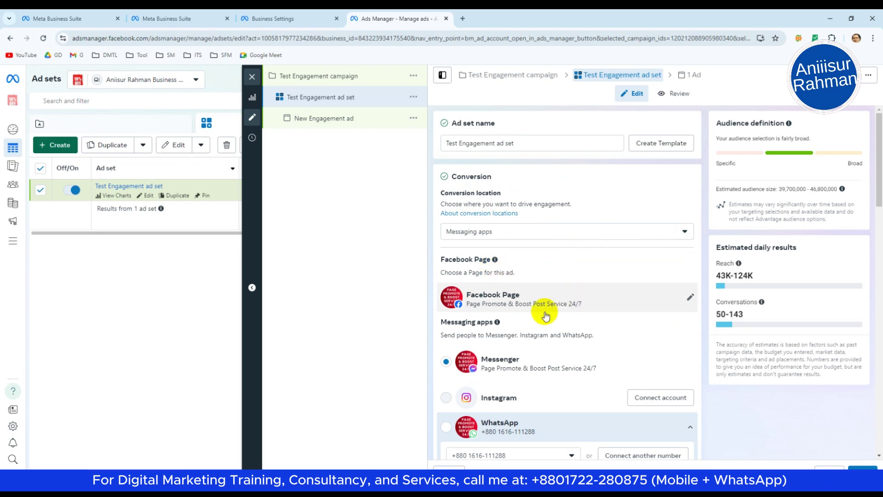
scroll(876, 197, down, 2)
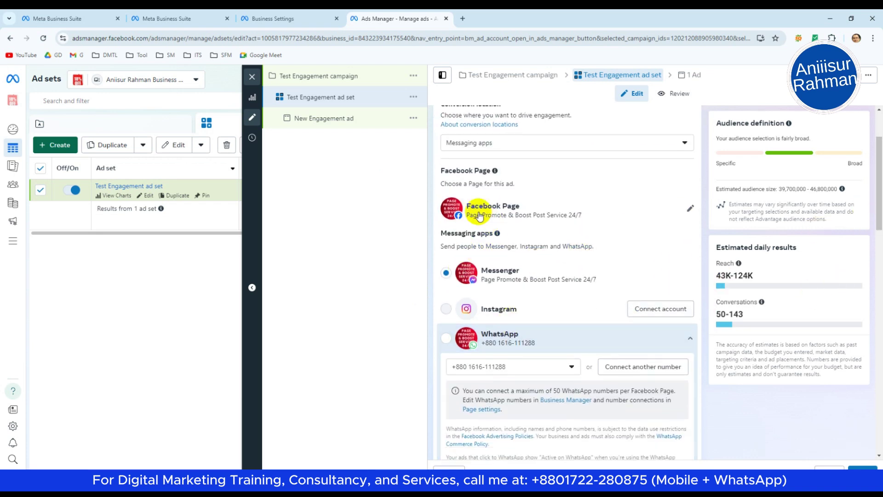
click(509, 220)
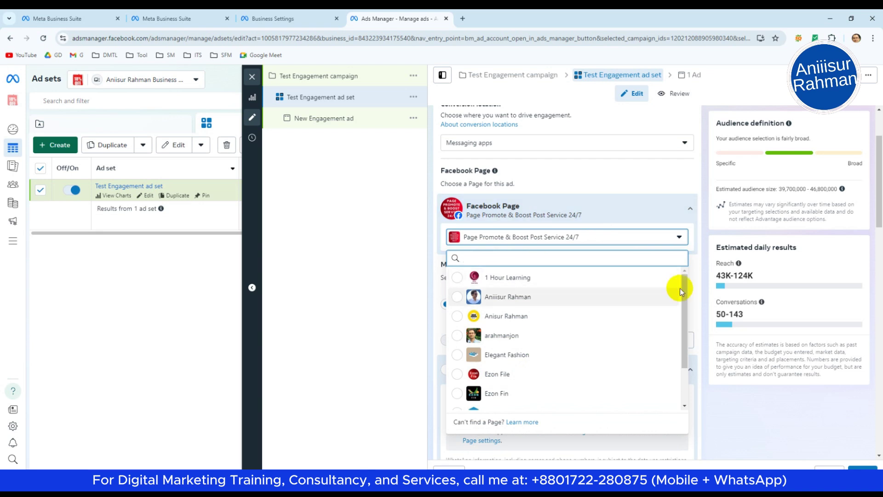
drag(684, 292, 698, 350)
click(698, 350)
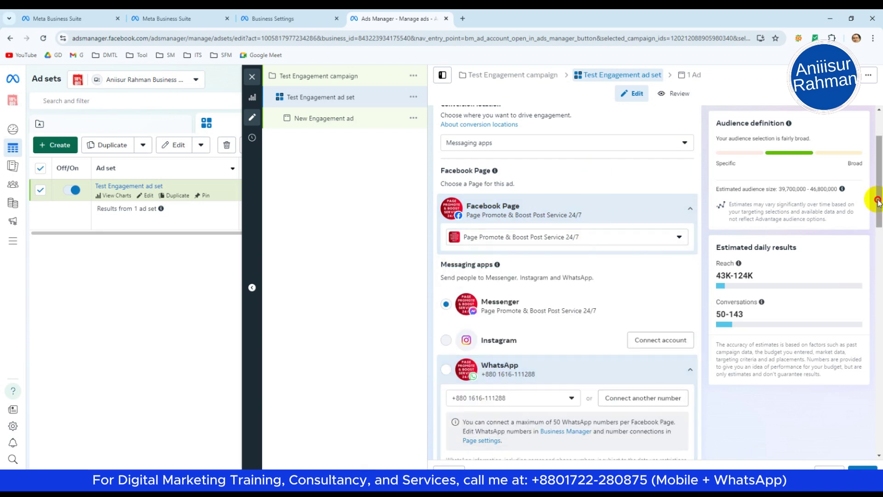
- Set the ad set's daily budget to $5.00
drag(877, 198, 880, 246)
scroll(878, 235, down, 1)
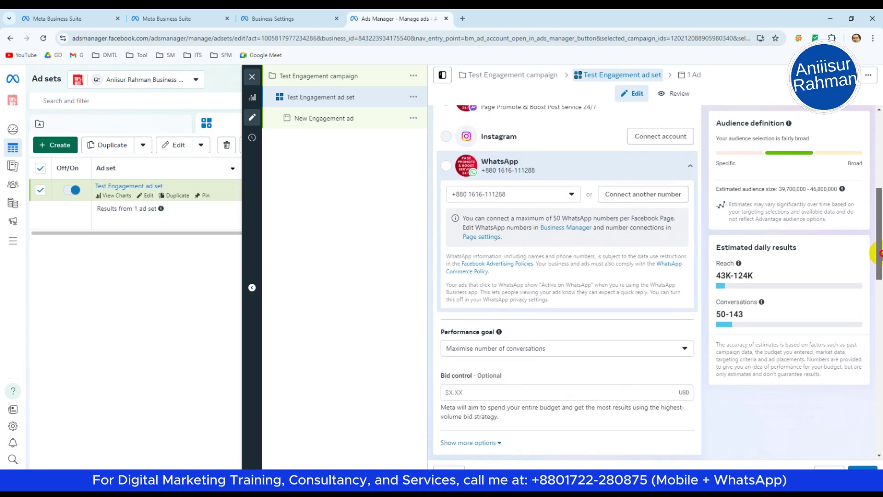
scroll(879, 207, down, 1)
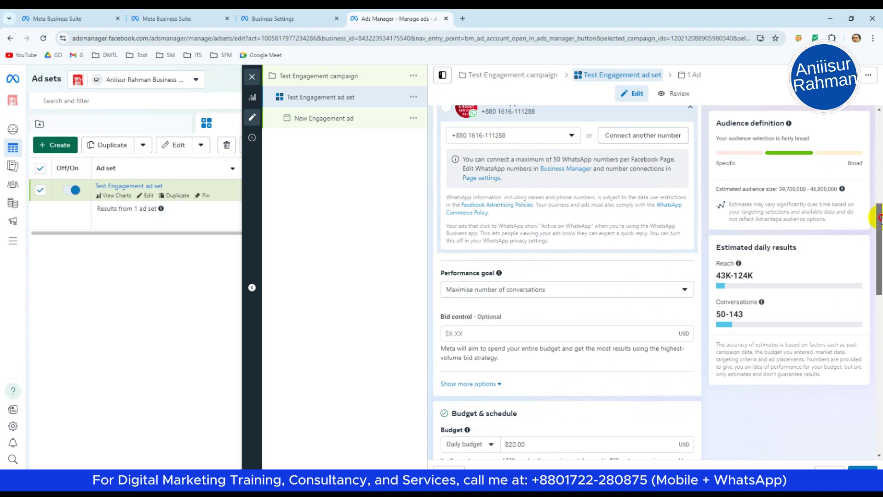
drag(879, 214, 836, 280)
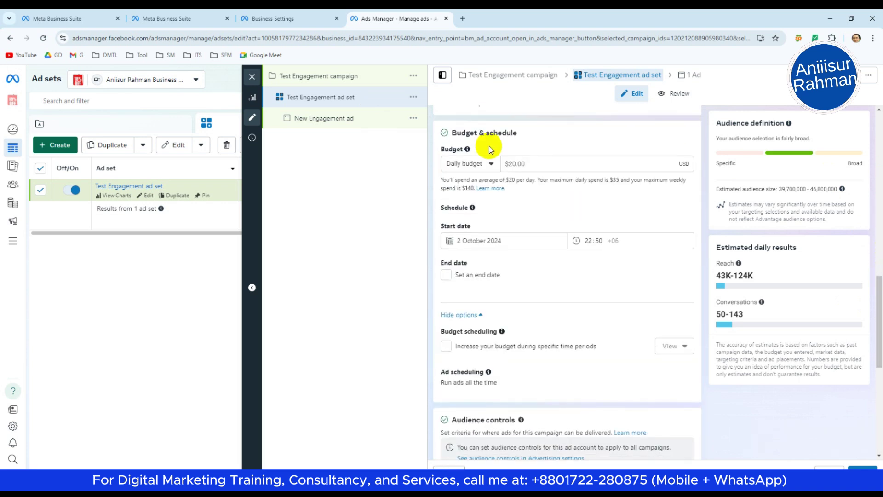
click(510, 165)
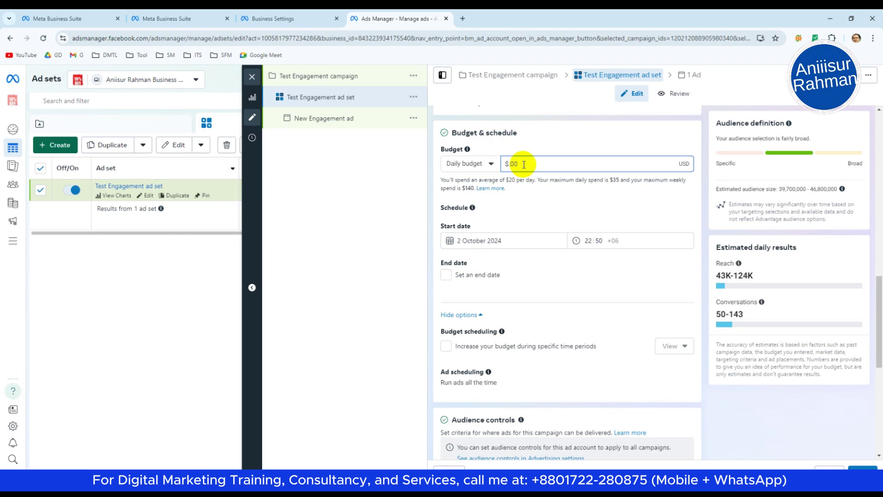
text(5)
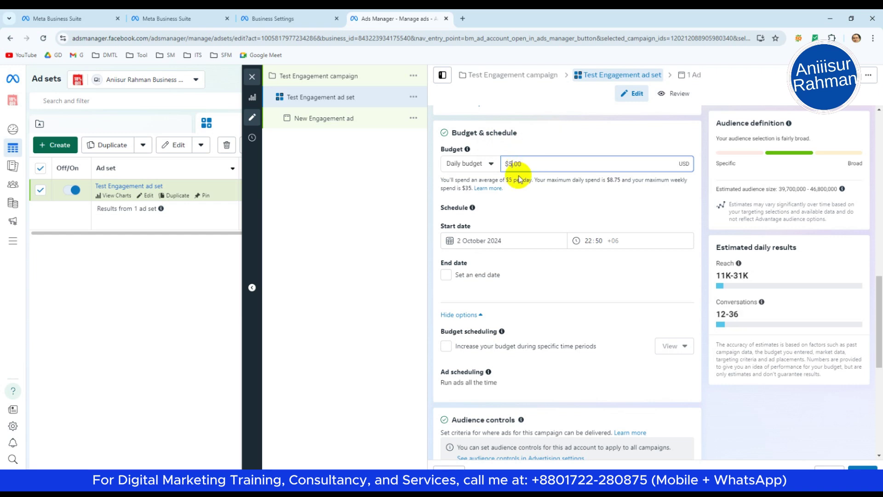
click(514, 194)
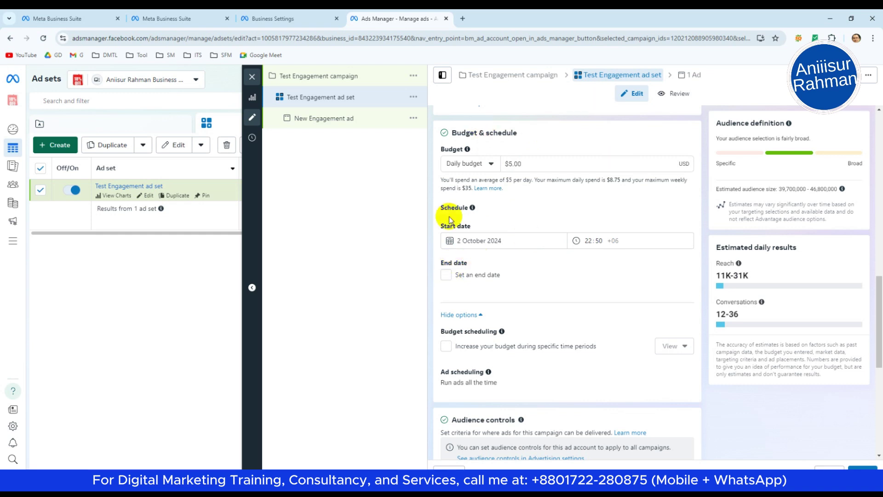
- Open the ad set's locations for editing and expand the optional audience suggestions under Advantage+ audience
drag(879, 281, 878, 354)
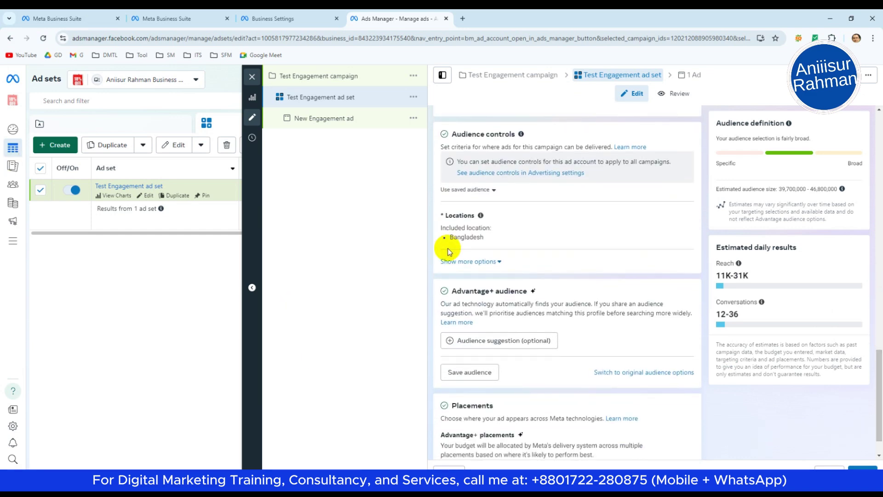
mouse_move(691, 246)
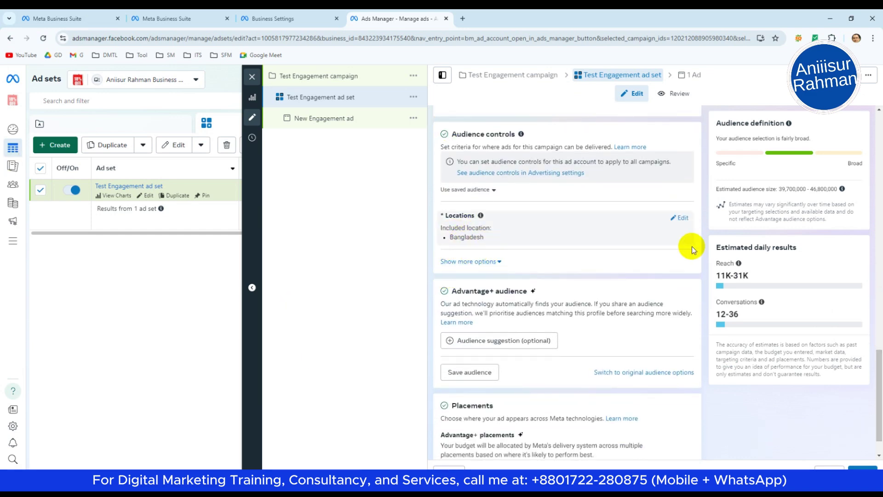
click(679, 218)
click(538, 287)
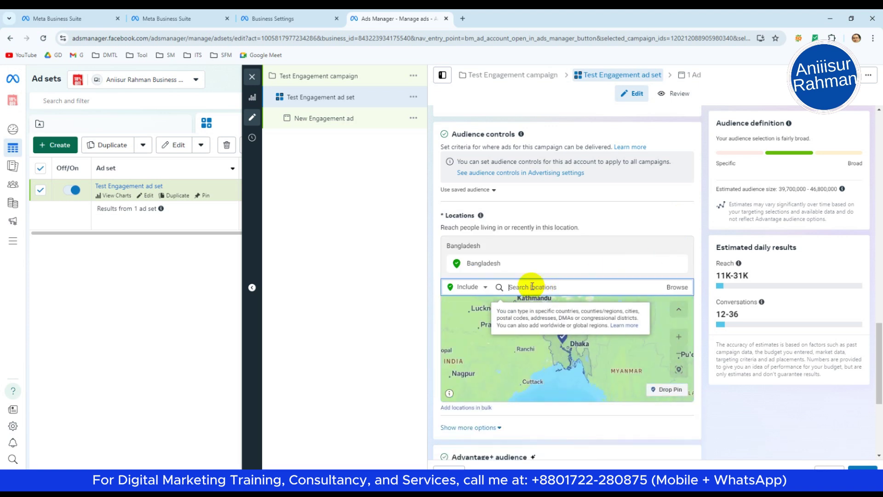
click(658, 215)
drag(879, 337, 880, 385)
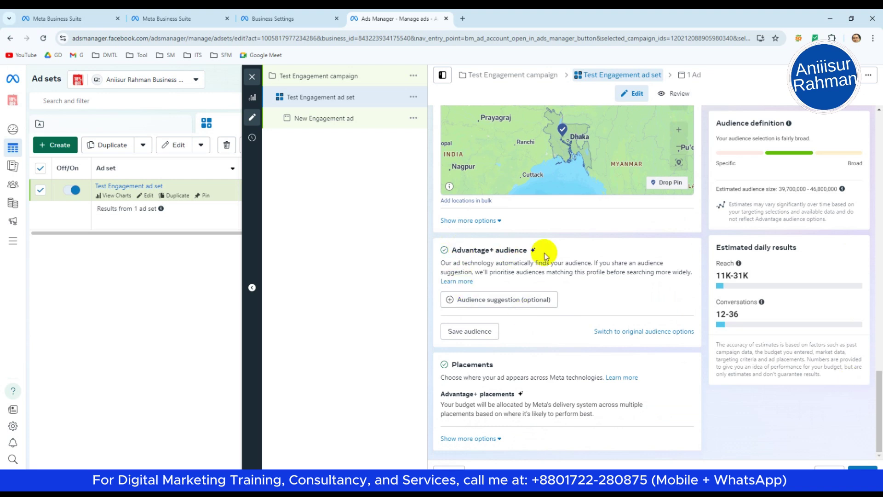
click(477, 305)
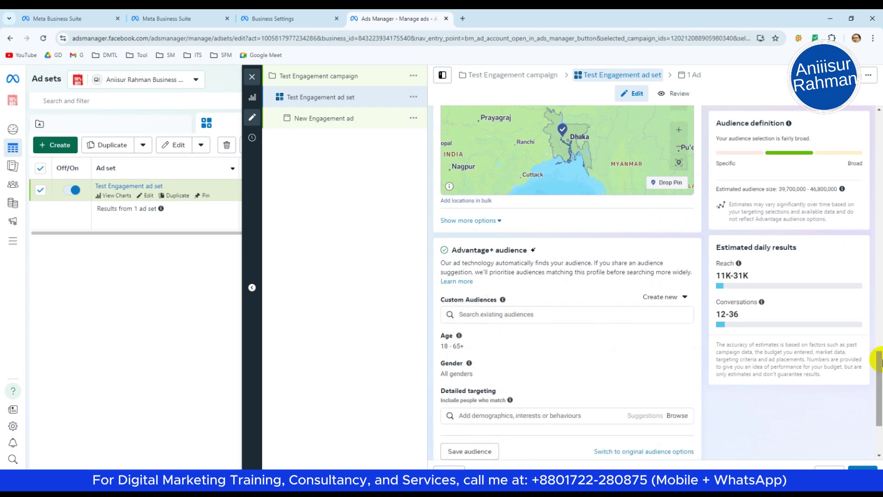
- Switch the ad set from Advantage+ placements to manual placements and review the devices, platforms and individual placements
scroll(877, 371, down, 3)
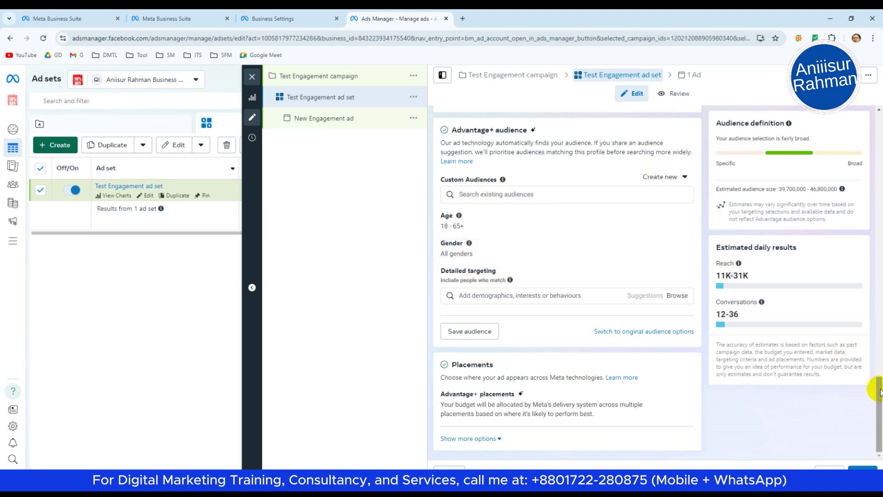
mouse_move(499, 396)
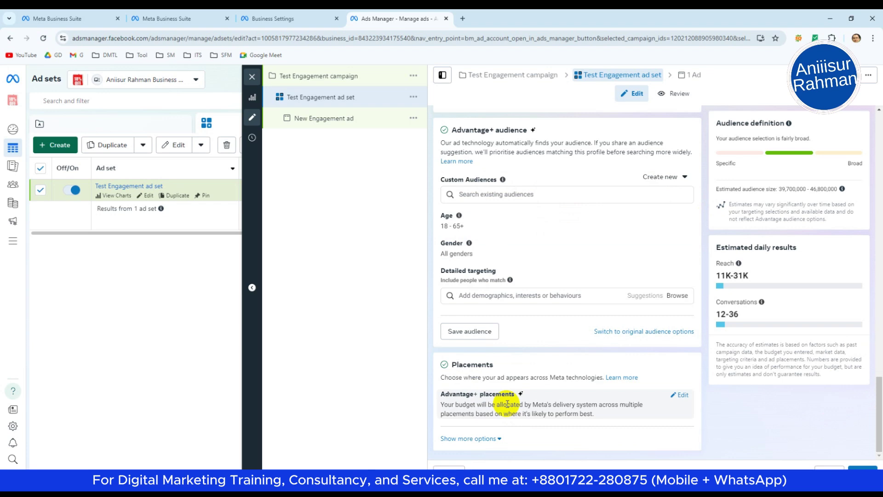
click(683, 395)
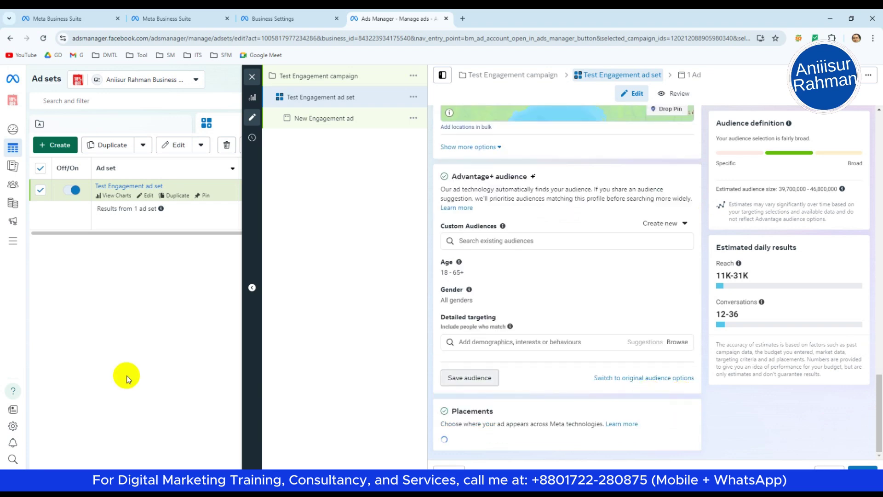
scroll(879, 376, down, 1)
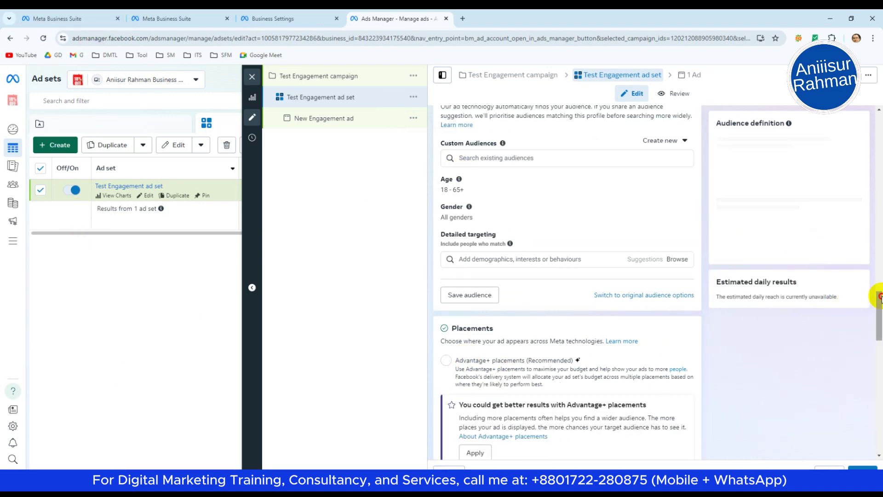
scroll(877, 312, down, 5)
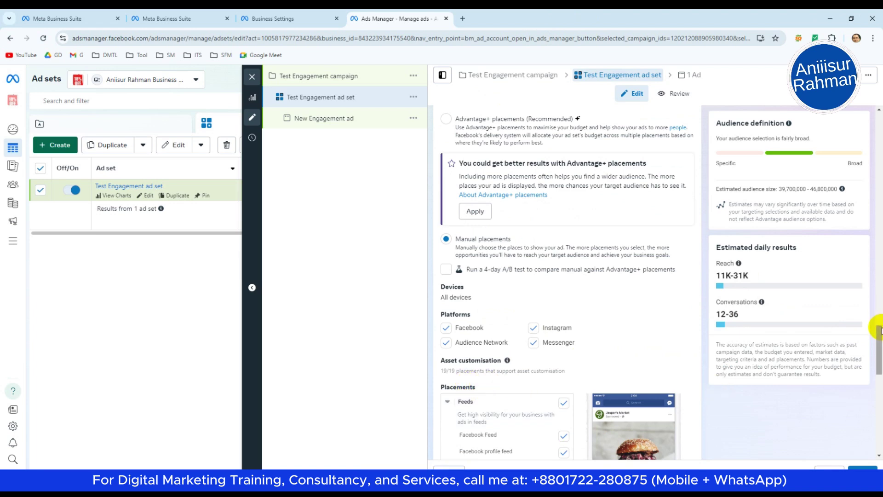
scroll(878, 350, down, 3)
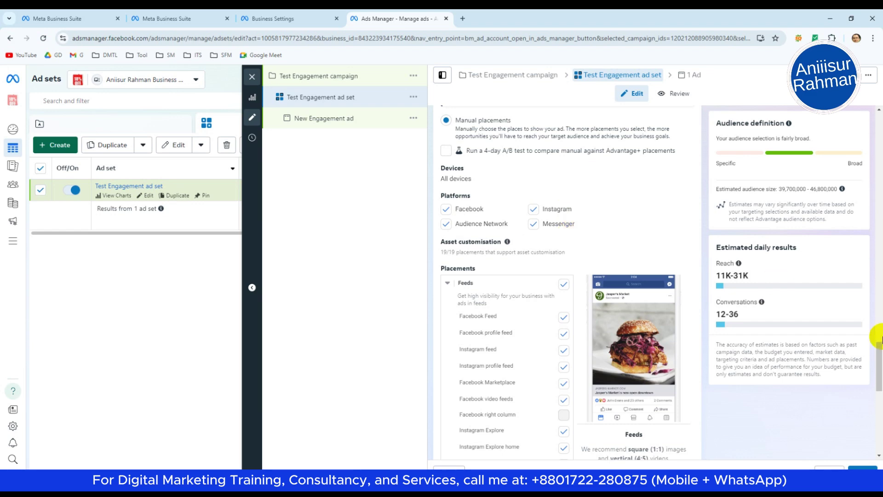
scroll(876, 354, down, 5)
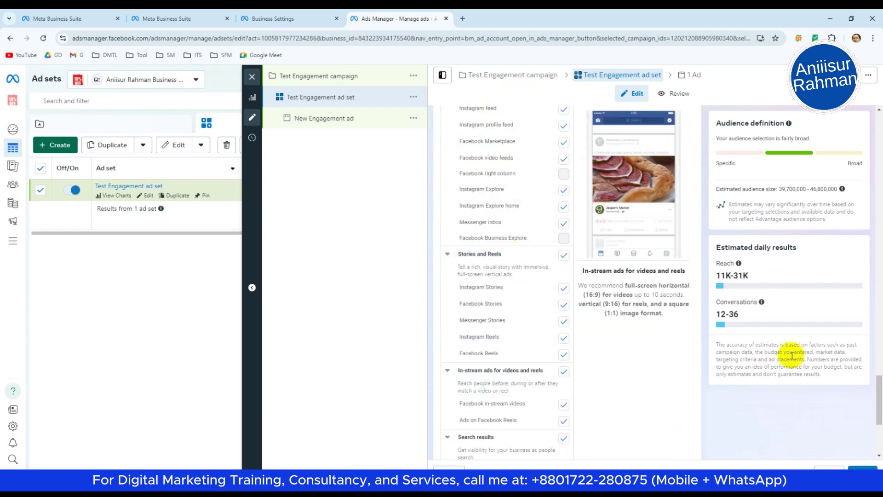
drag(877, 403, 879, 429)
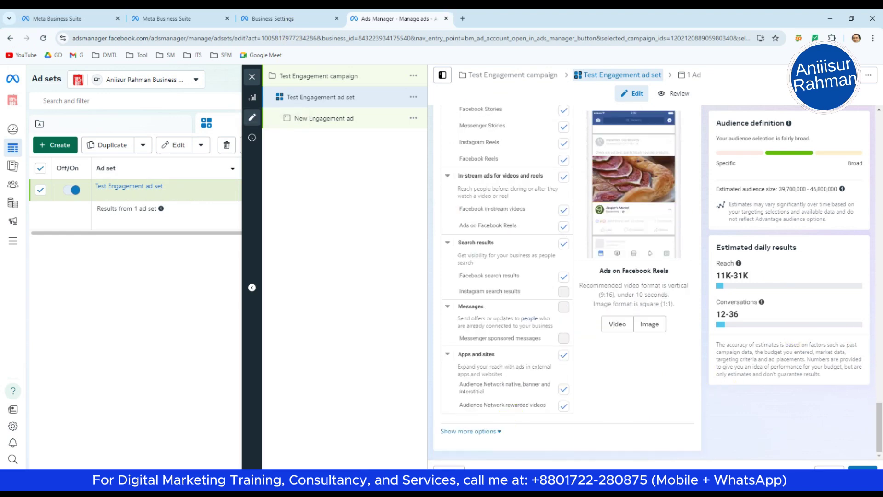
- Proceed to the ad level and rename the ad "Test Engagement ad"
click(857, 466)
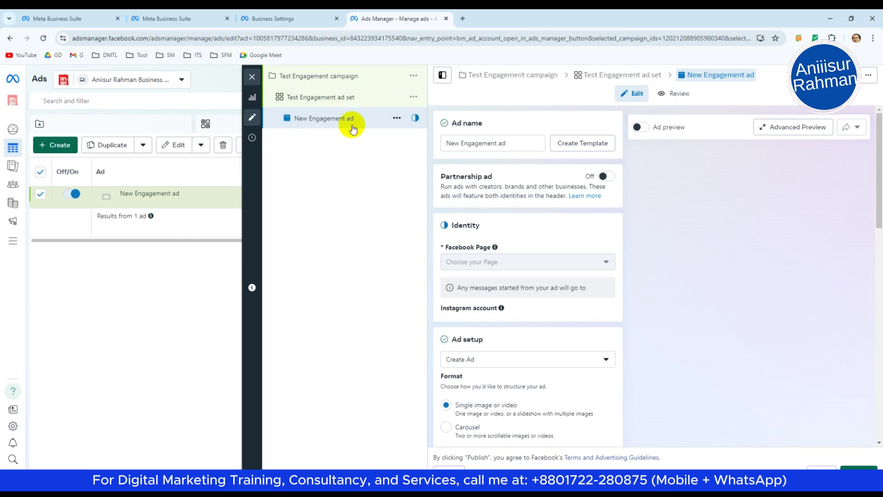
double_click(461, 144)
text(Ts)
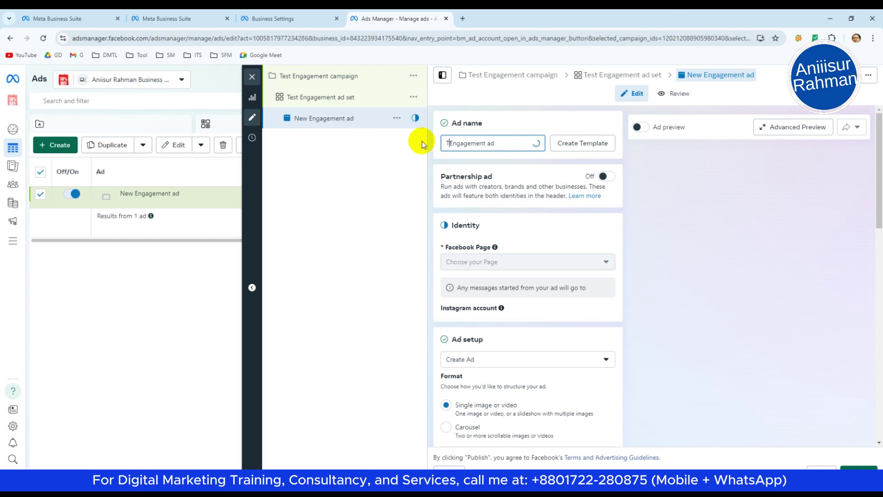
key(BackSpace)
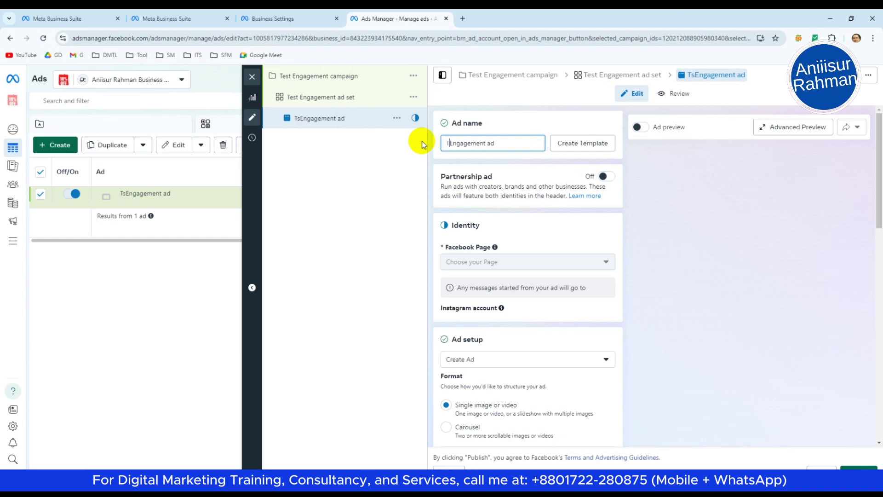
text(estr)
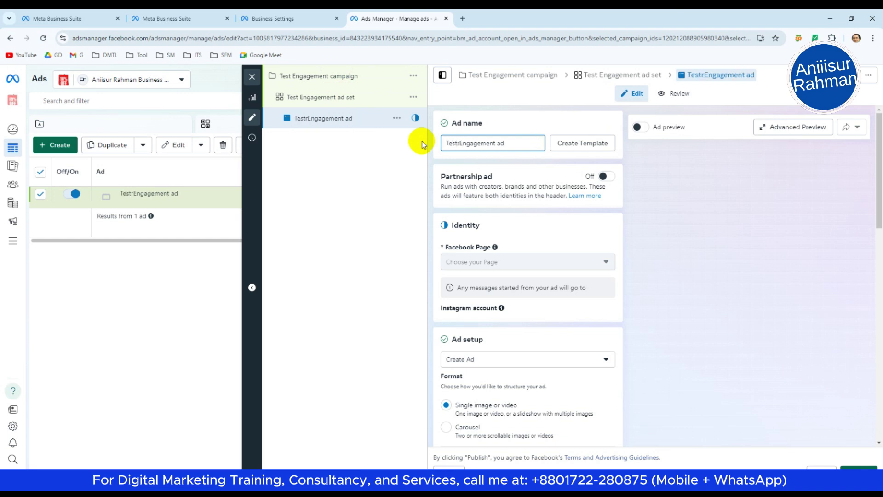
key(BackSpace)
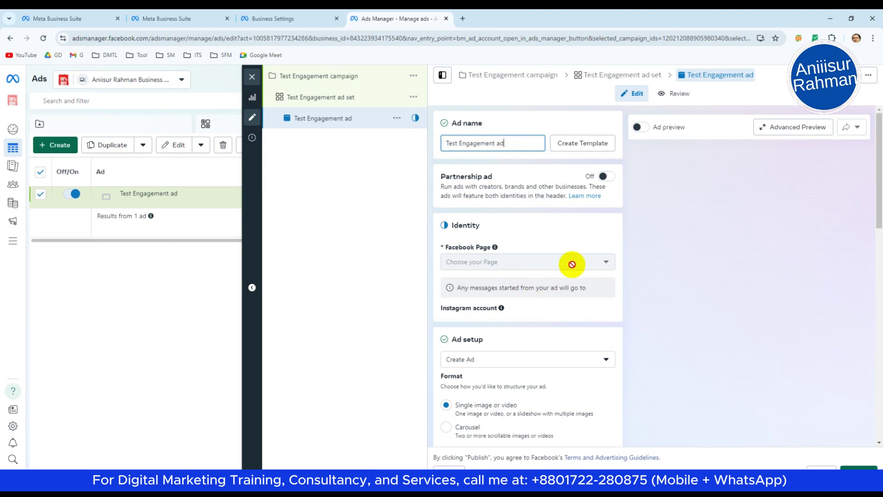
- Check the ad's Facebook Page identity and set the ad setup to Use existing post
click(588, 265)
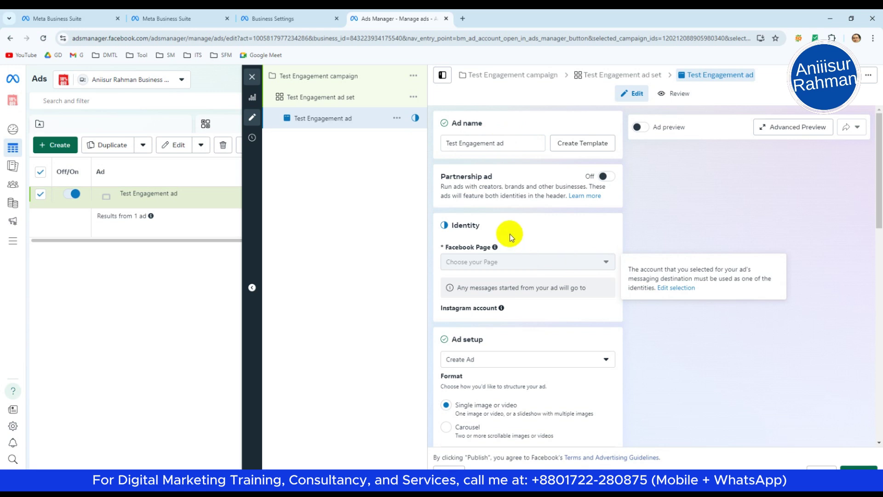
scroll(516, 226, down, 1)
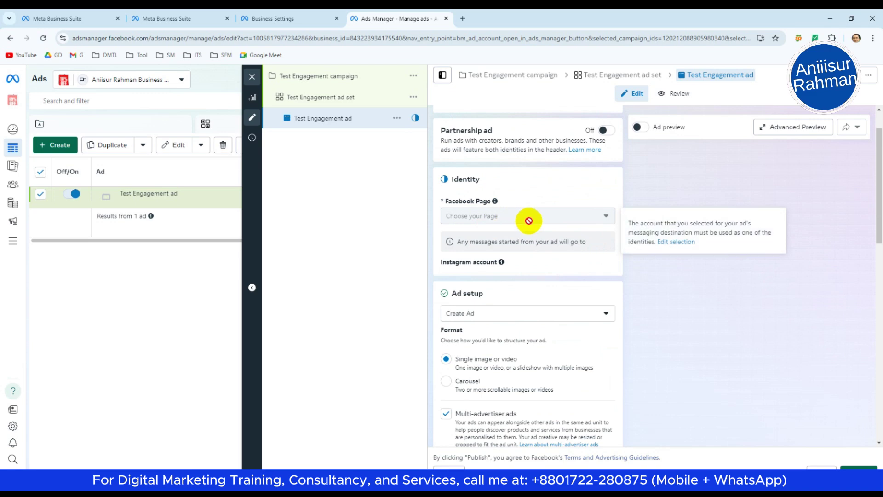
drag(879, 237, 875, 252)
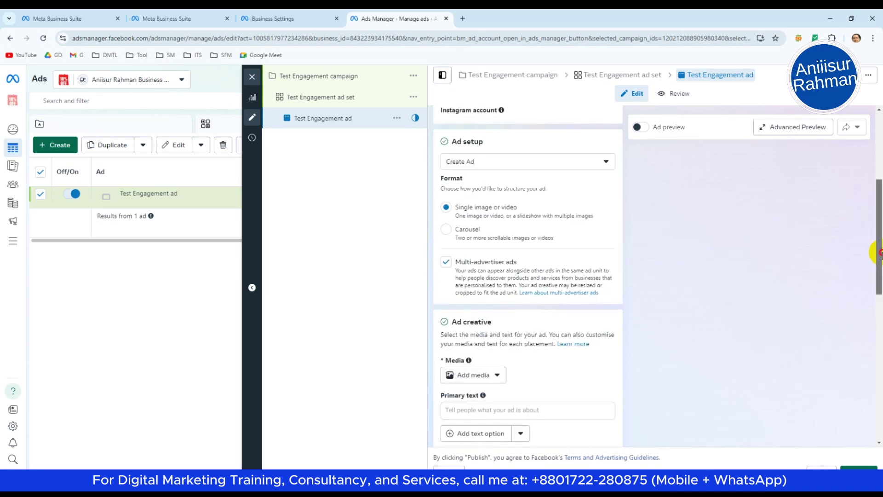
scroll(509, 222, up, 1)
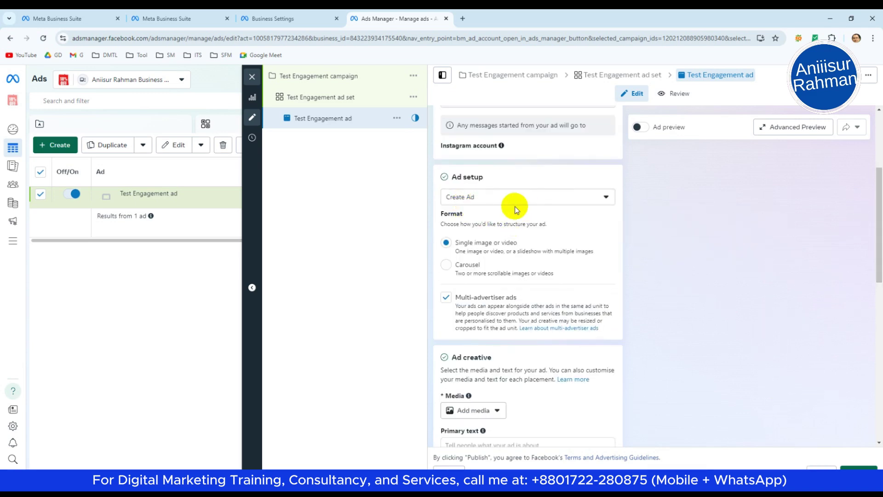
click(589, 197)
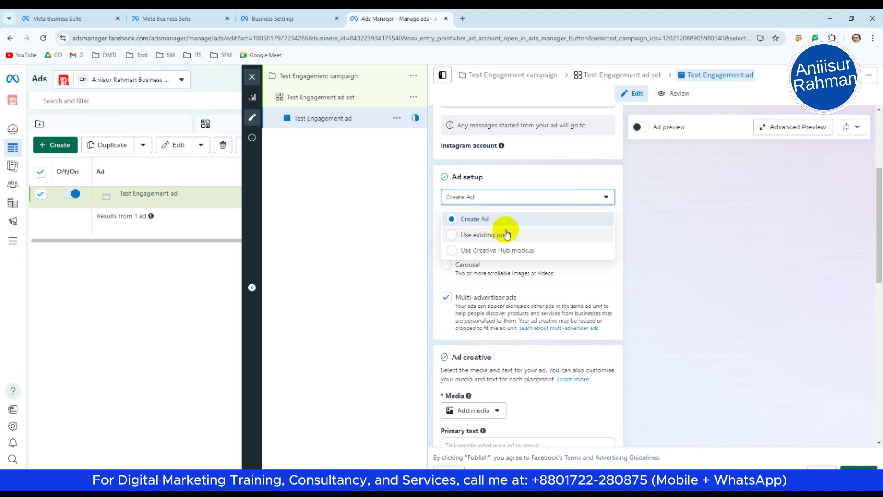
click(504, 236)
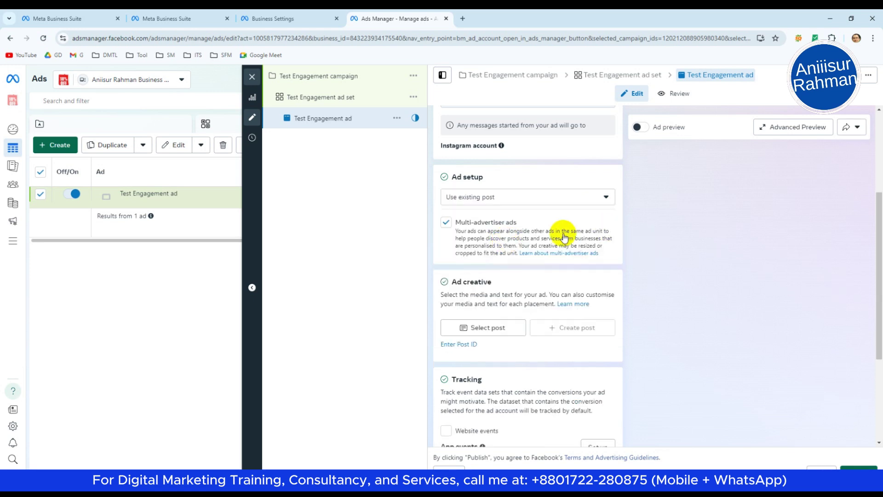
- Review the Facebook, Instagram and partner content posts available for the ad, without selecting one
scroll(566, 235, down, 1)
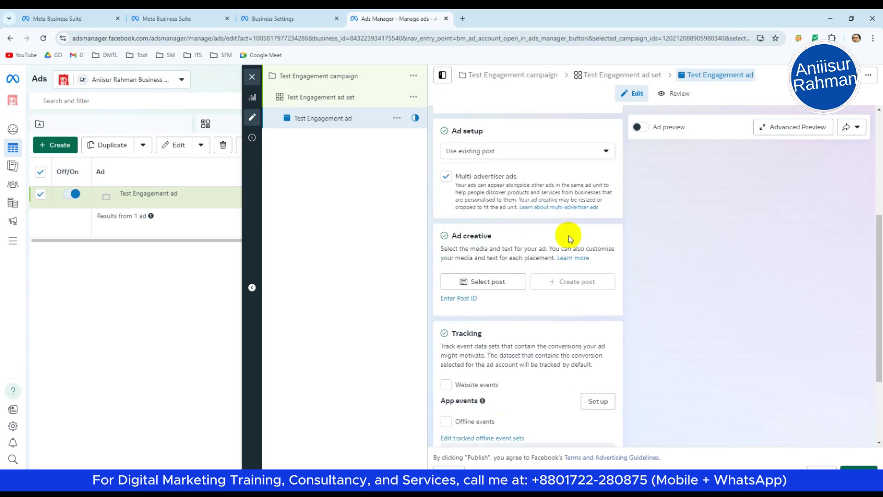
click(501, 281)
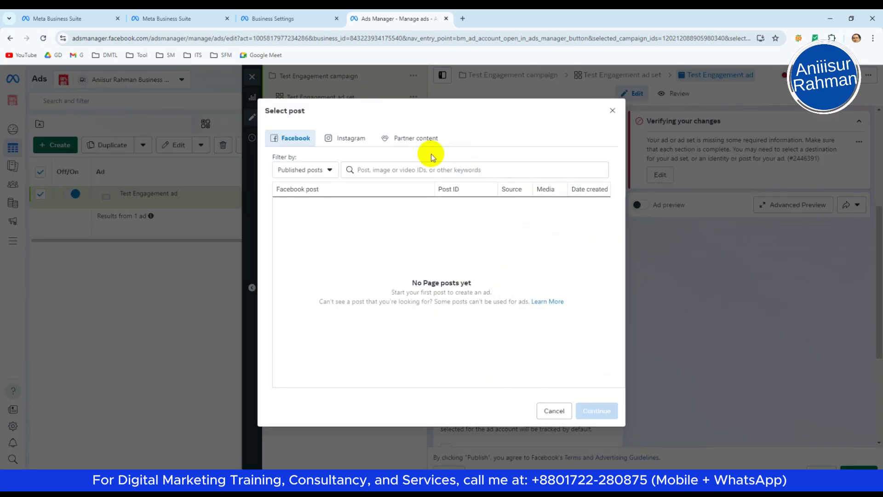
click(357, 141)
click(398, 141)
click(292, 139)
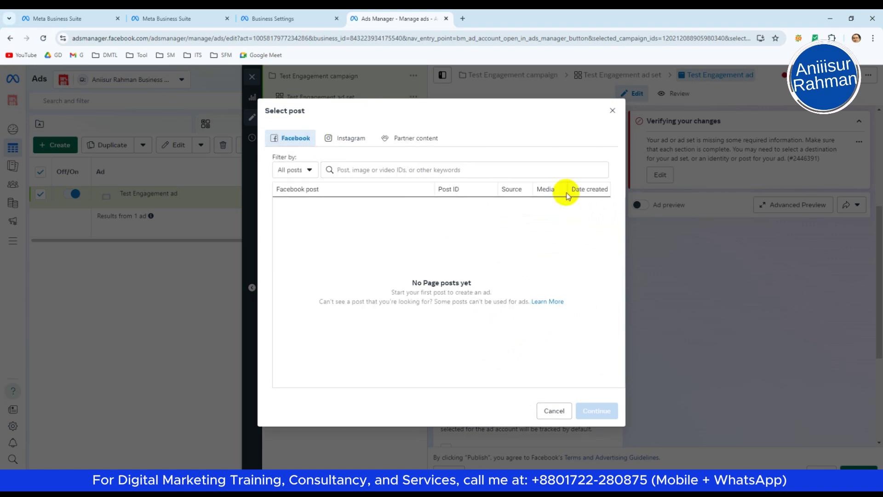
click(613, 111)
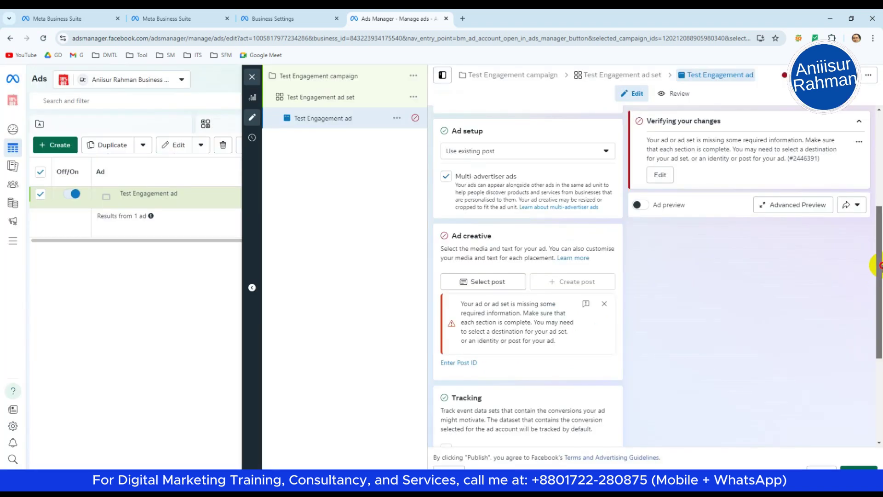
- Set the ad setup back to Create Ad
drag(878, 264, 878, 217)
click(577, 258)
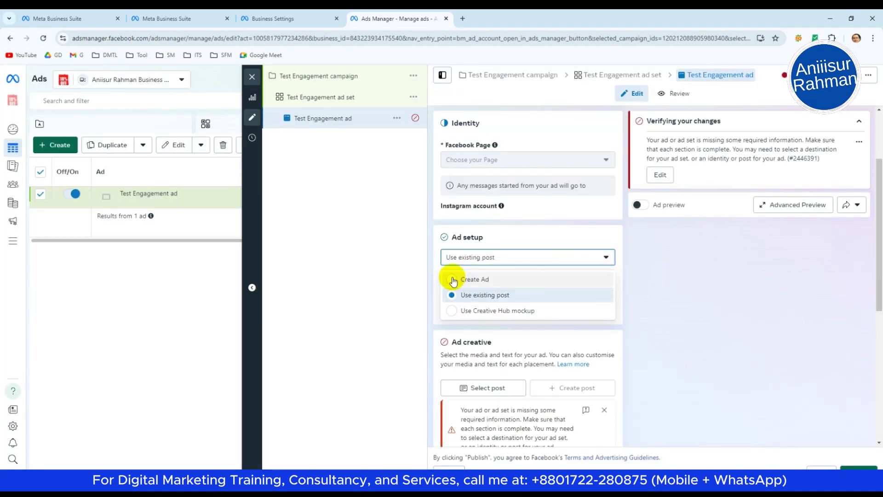
click(453, 279)
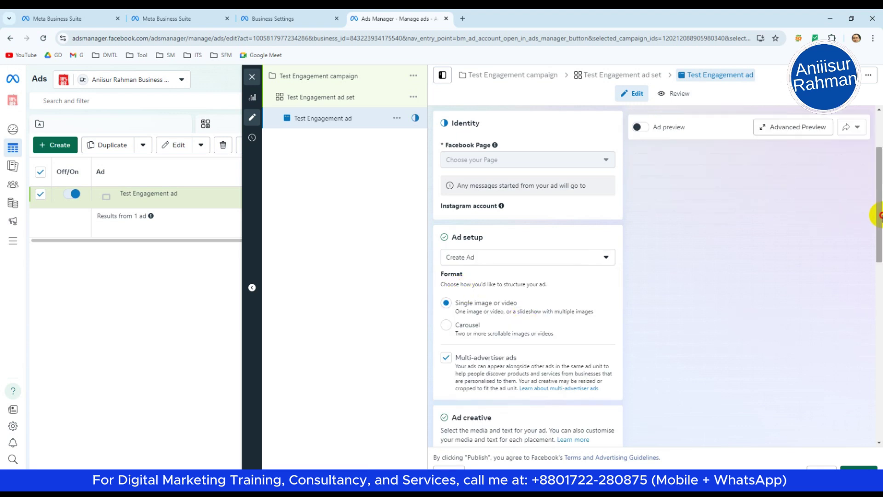
- Add the 1200 × 628 "Orange and ..." account image as the ad's media and accept the suggested placement crops
drag(877, 211, 877, 271)
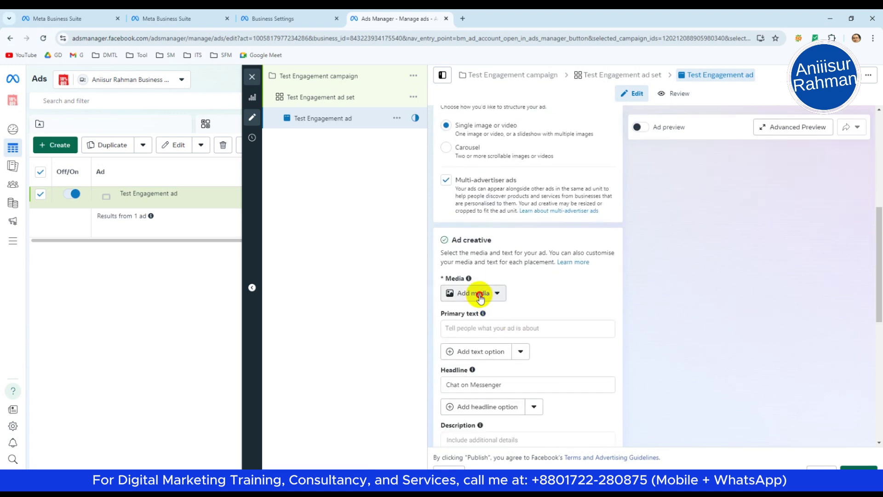
click(479, 295)
click(461, 317)
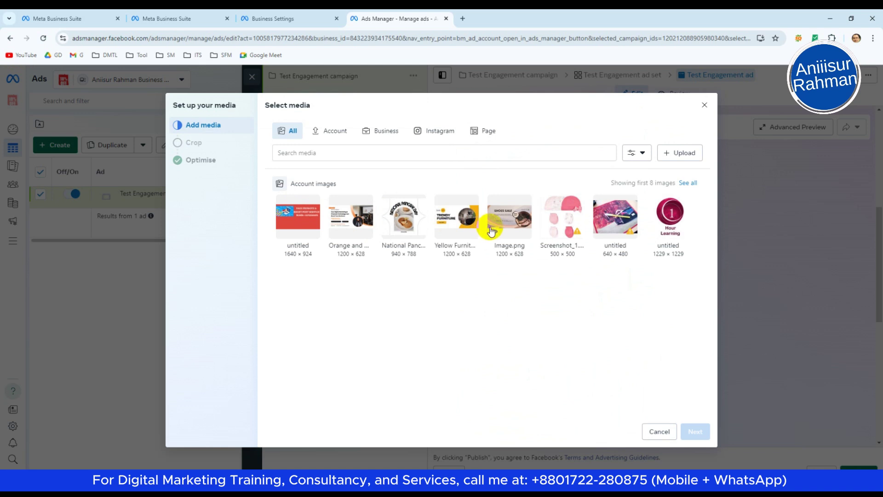
click(361, 231)
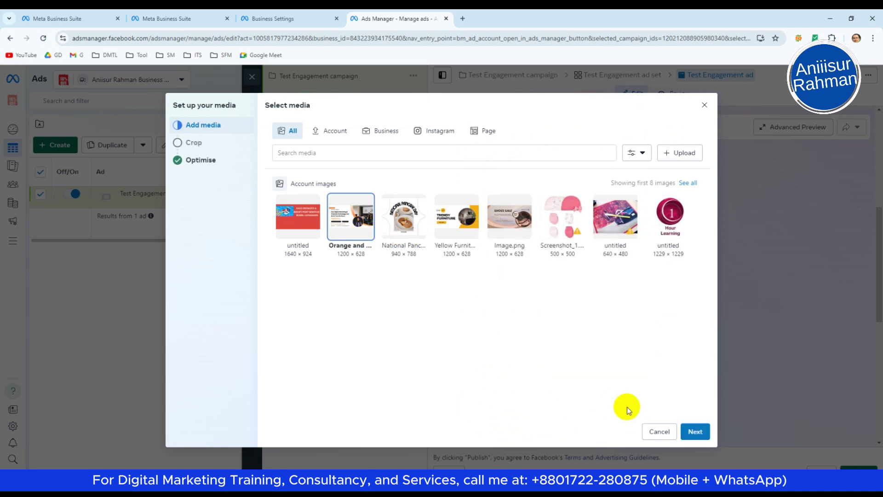
click(686, 432)
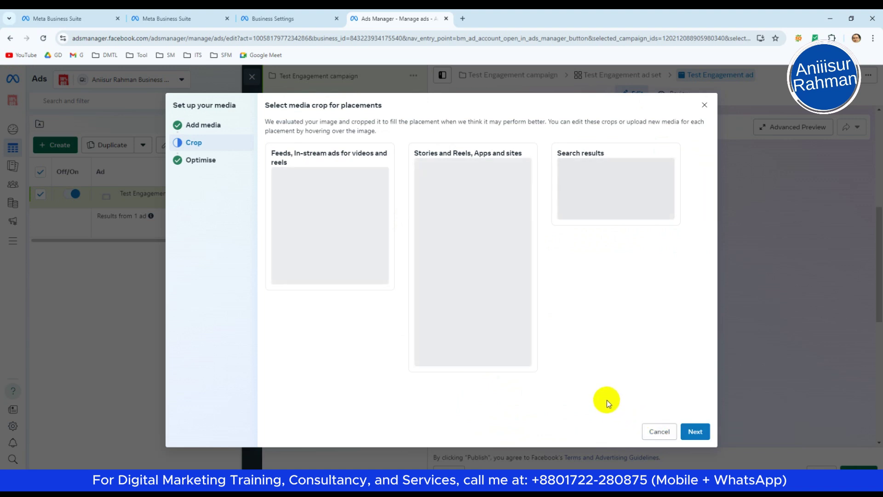
click(695, 431)
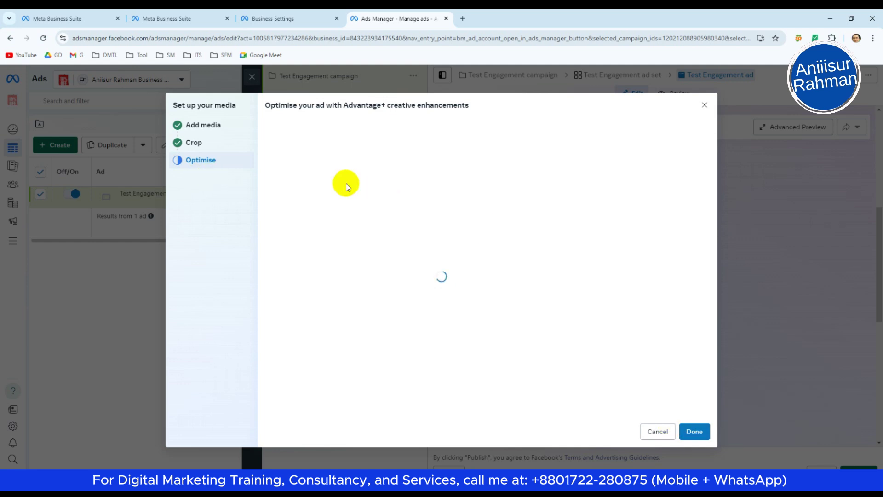
- Review the Advantage+ creative enhancements and finish the media setup with the default optimisations
scroll(474, 221, down, 1)
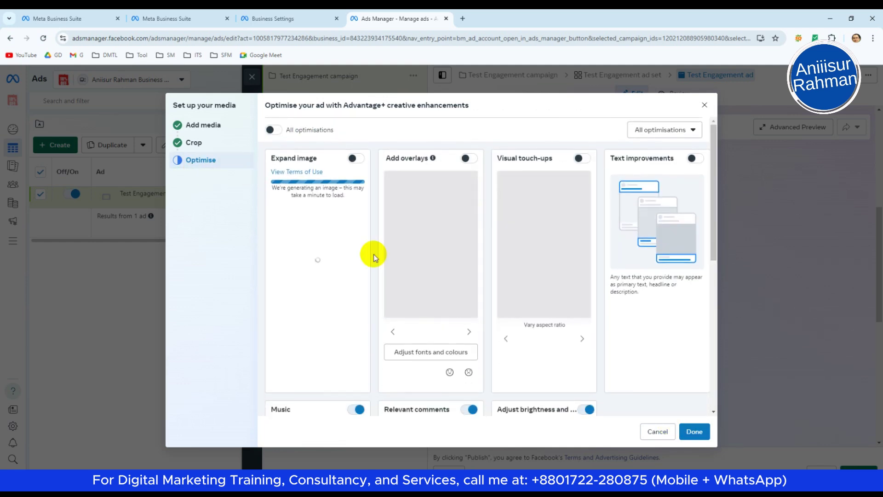
scroll(363, 230, up, 1)
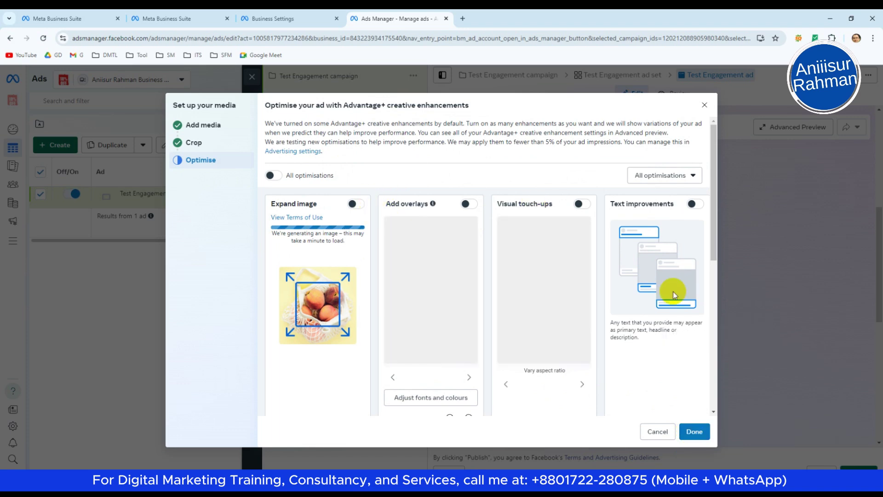
click(686, 432)
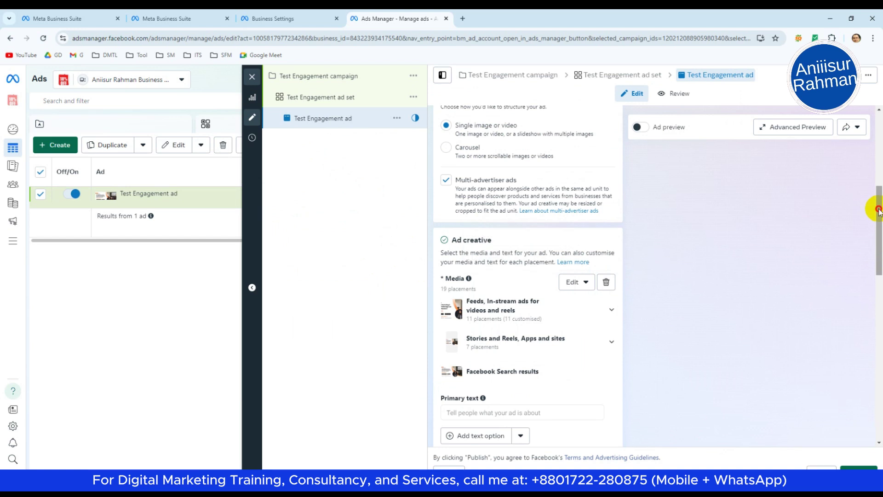
- Copy "Step Into Style: Explore Our Collection" from the Facebook Ad Copy document in Word and paste it as the ad's primary text in Ads Manager
scroll(878, 239, down, 4)
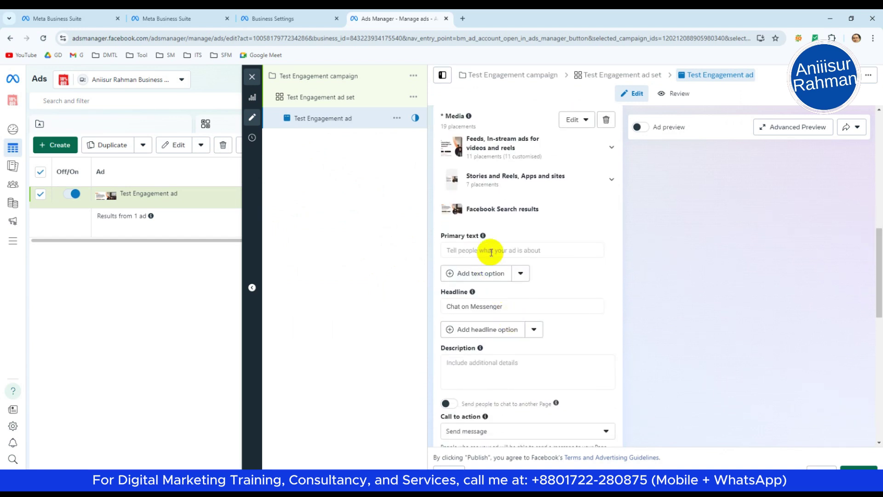
click(490, 252)
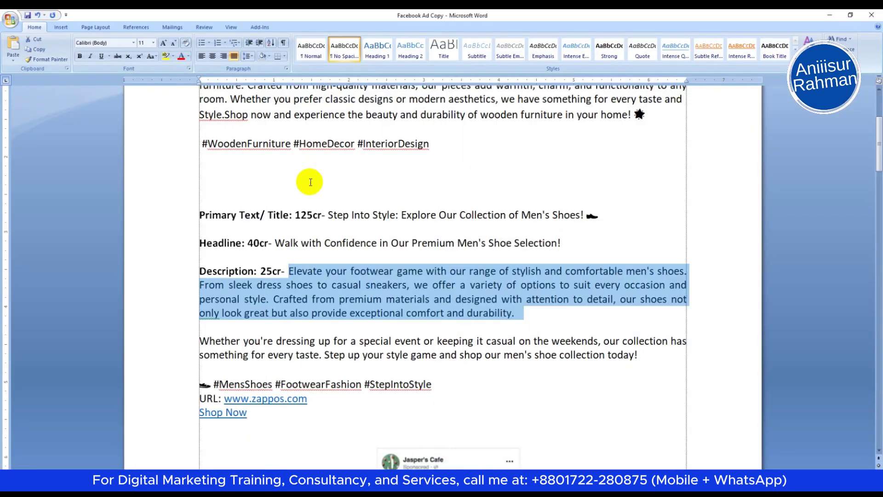
click(276, 231)
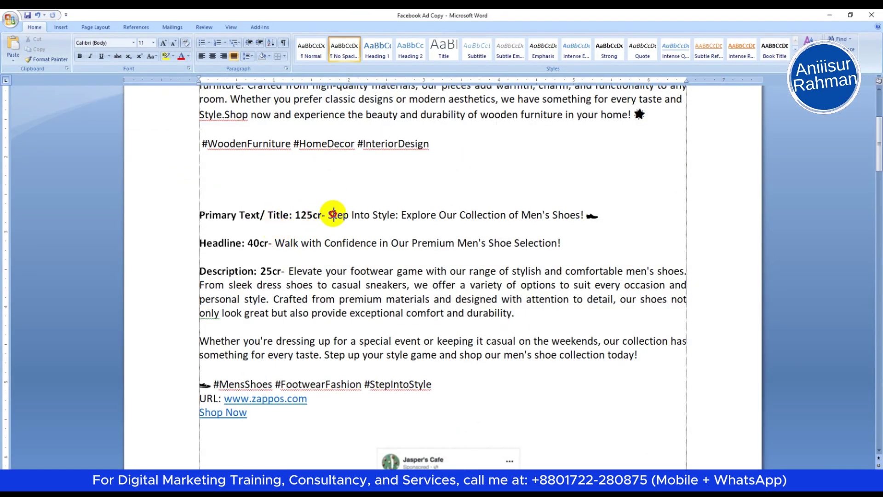
drag(334, 215, 503, 215)
key(ctrl+c)
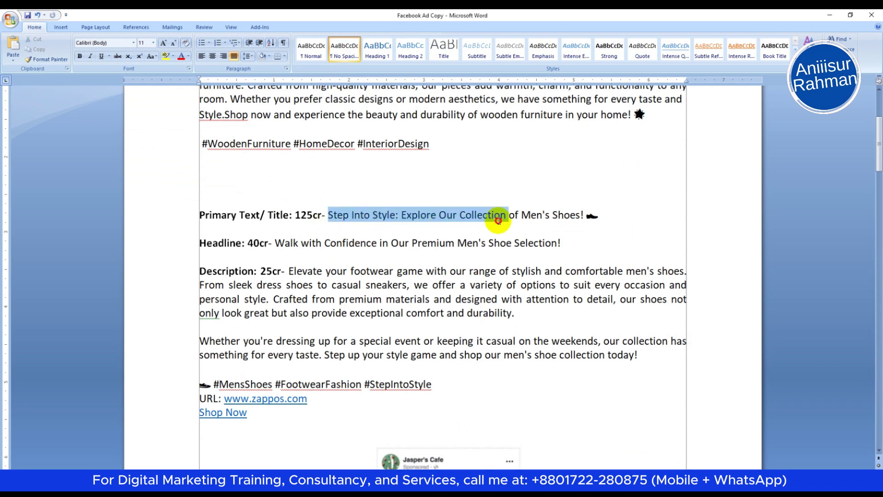
key(alt+Tab)
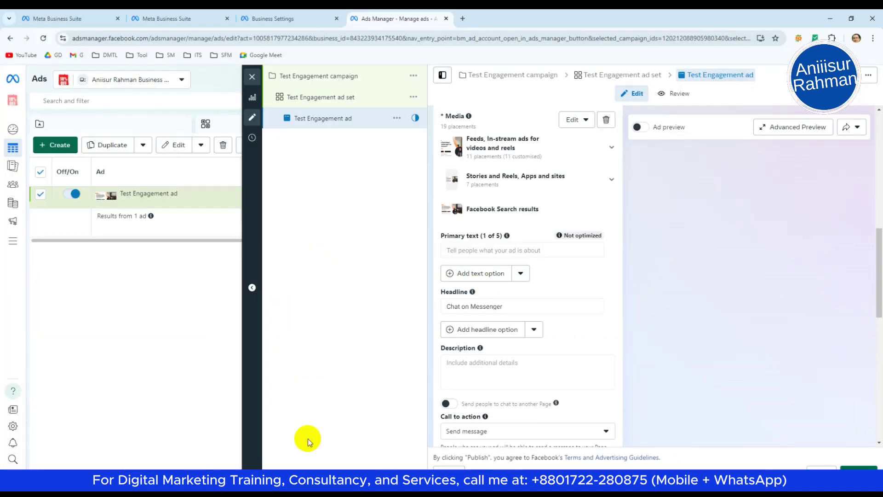
click(474, 254)
key(ctrl+v)
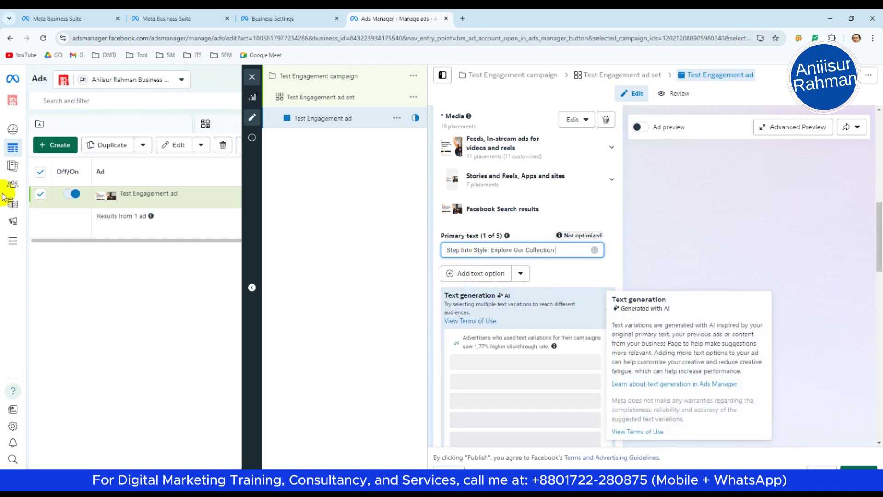
mouse_move(7, 193)
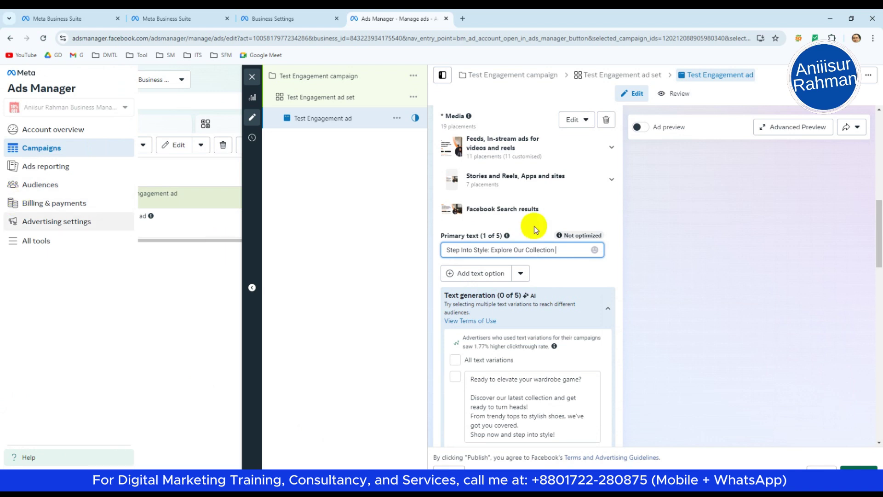
- Leave the headline and AI text suggestions as they are and paste "Step Into Style: Explore Our Collection" as the ad's description
drag(878, 210, 794, 270)
click(521, 282)
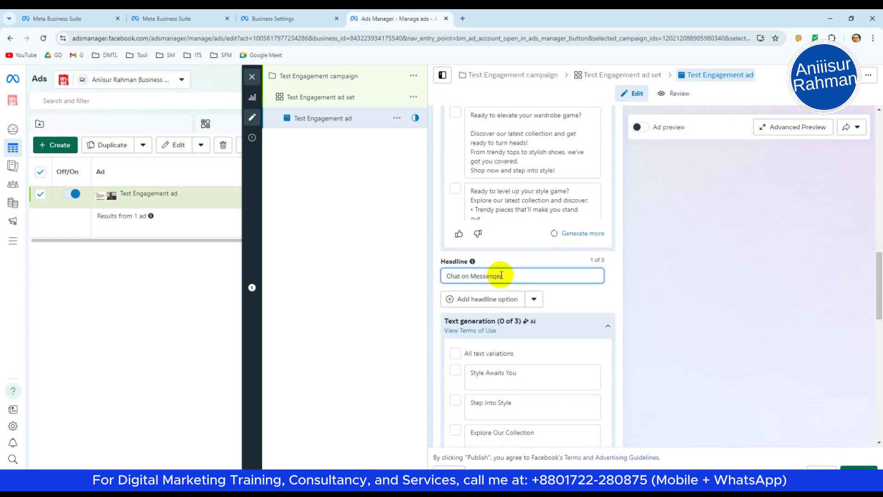
scroll(877, 286, down, 2)
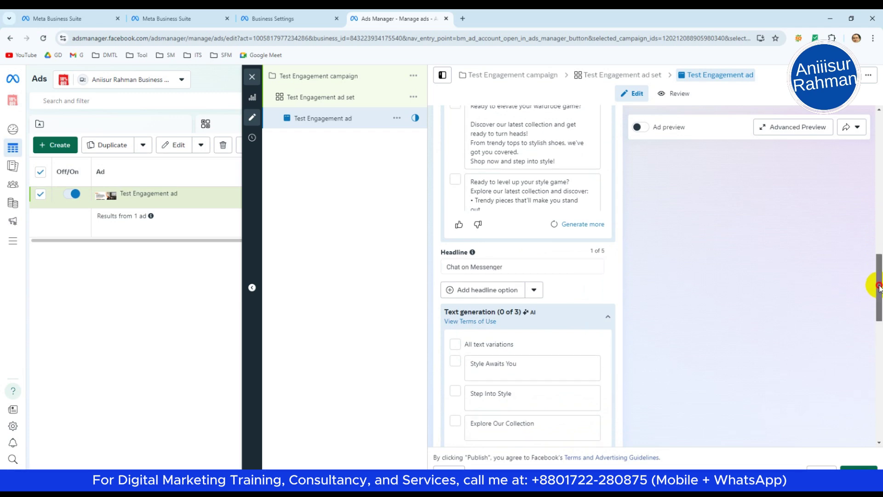
click(878, 345)
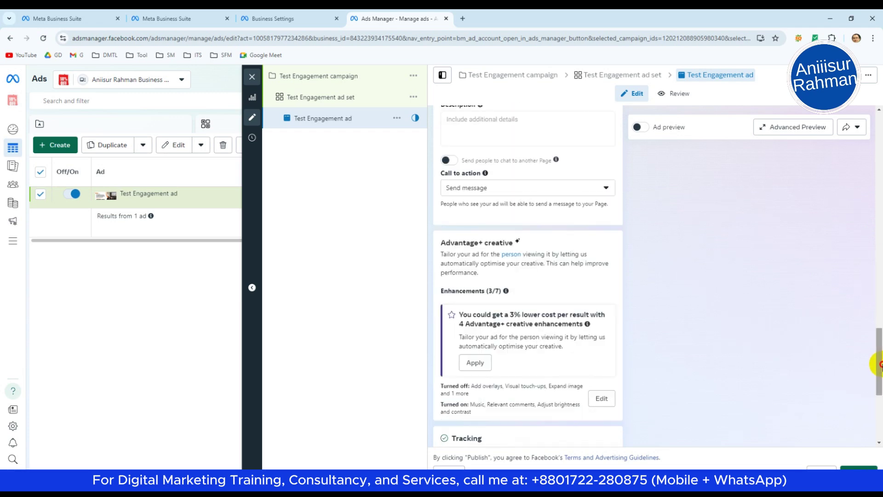
drag(880, 361, 879, 335)
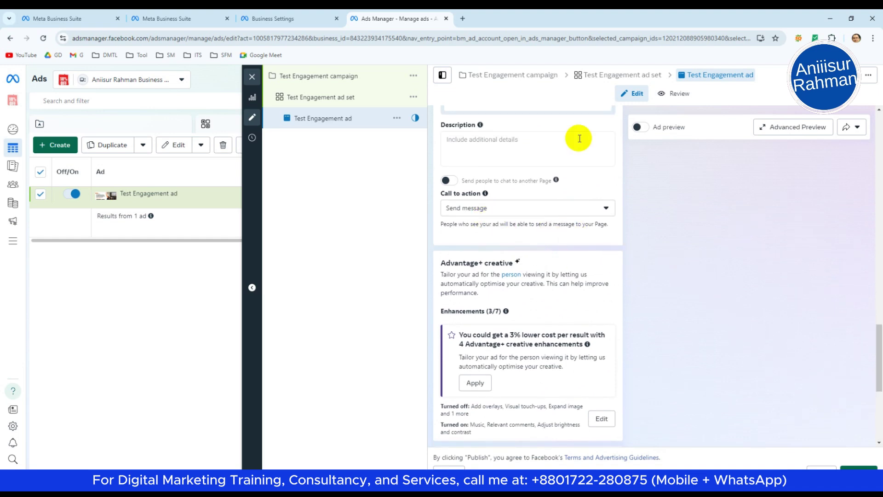
click(500, 158)
key(ctrl+v)
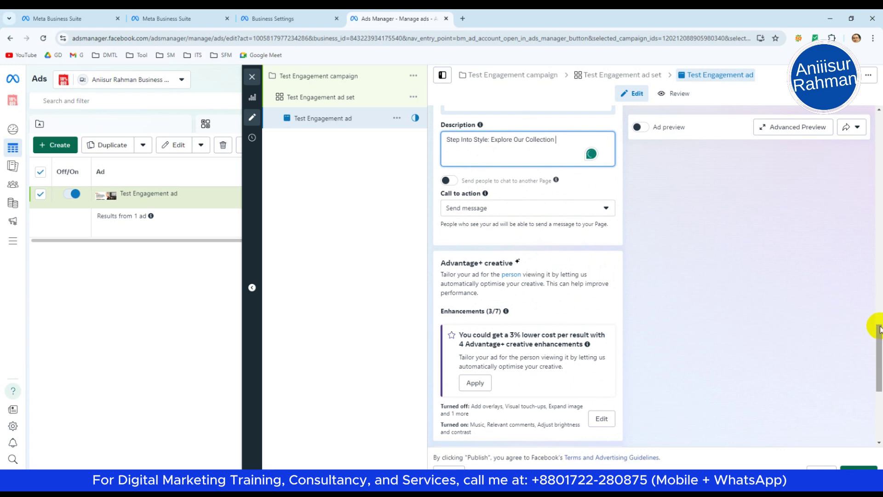
- Review the ad's call to action, Advantage+ creative and tracking sections, the ad set, and the ad's identity and text fields
scroll(878, 337, down, 1)
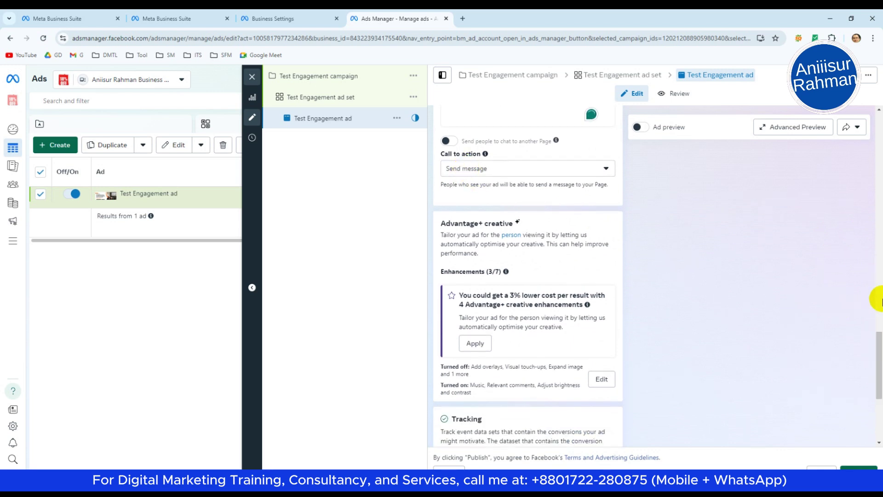
drag(877, 331, 874, 409)
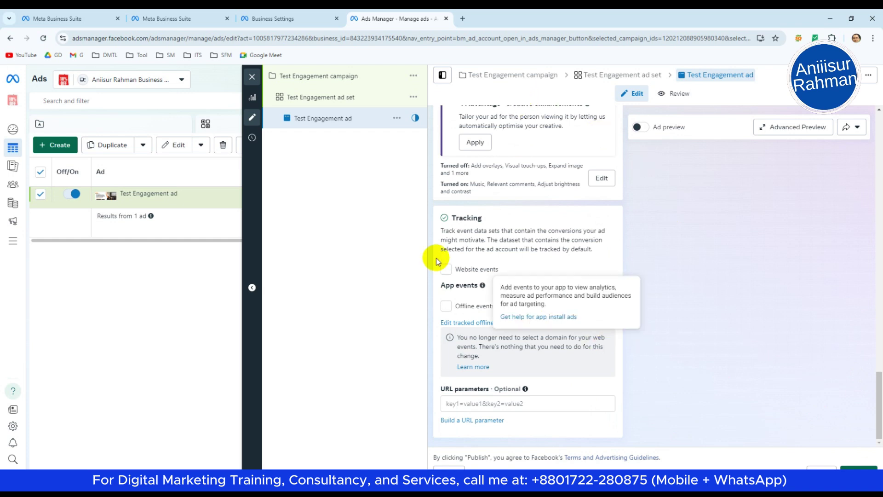
click(306, 107)
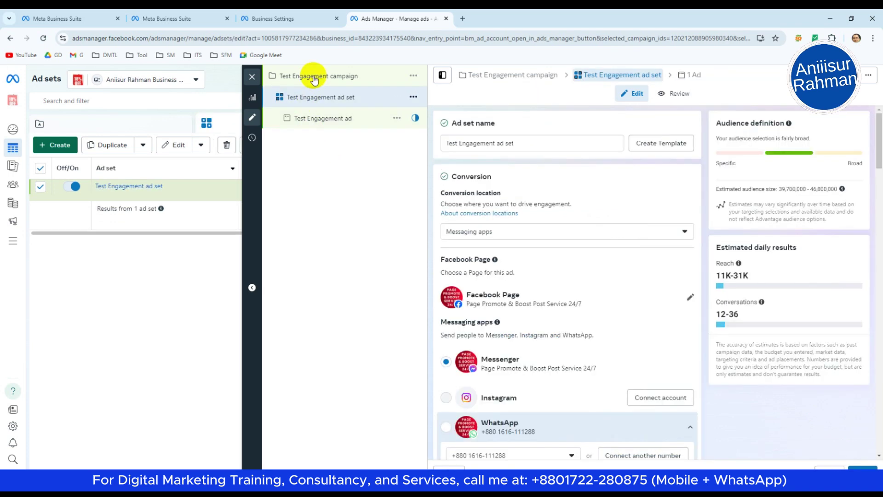
click(310, 119)
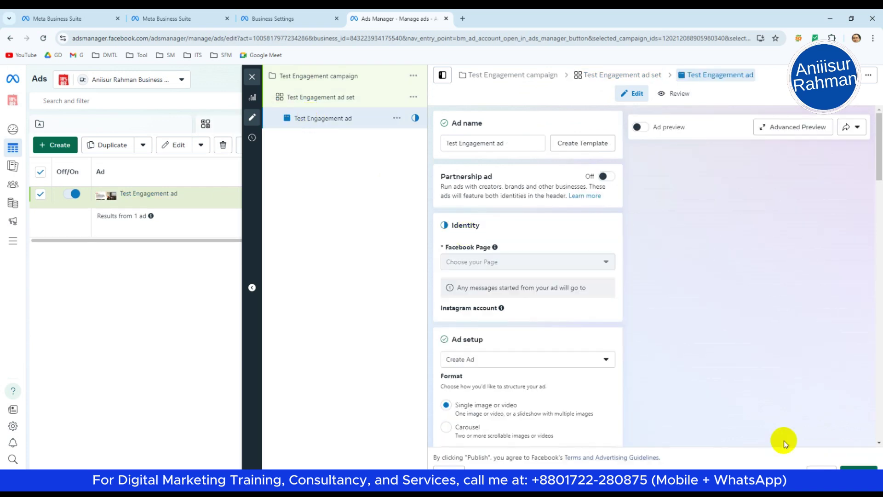
mouse_move(582, 263)
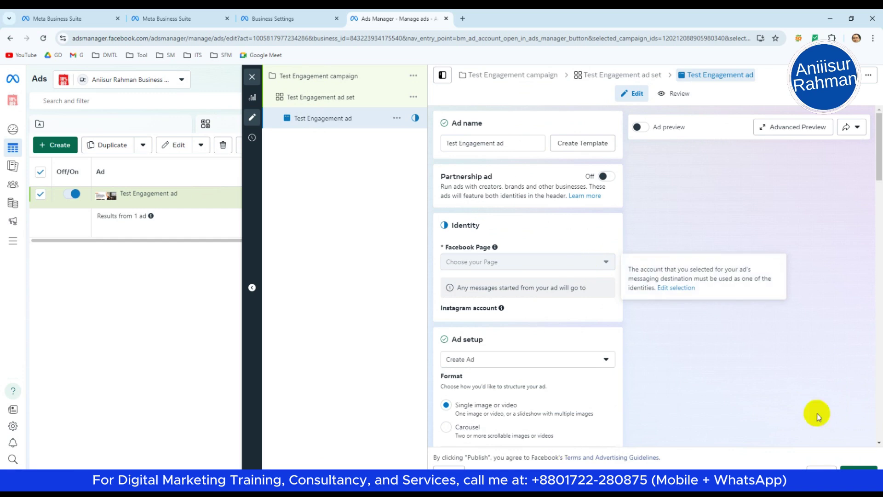
drag(877, 178, 880, 294)
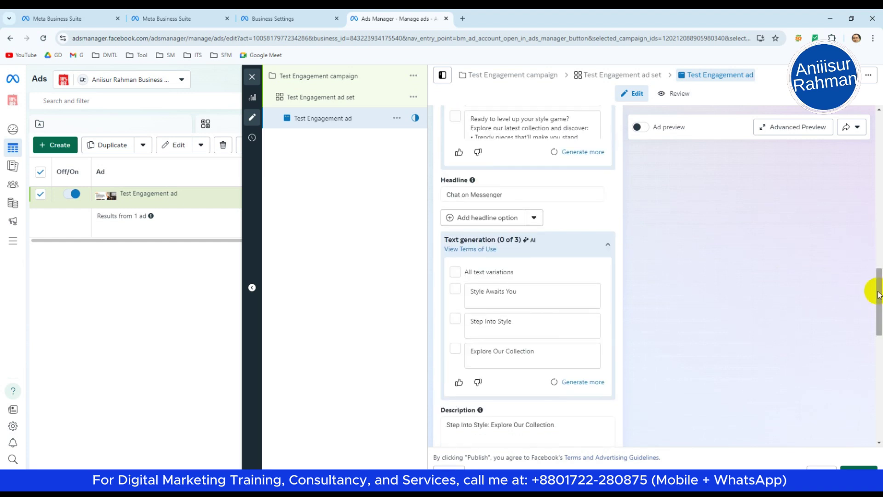
- Switch to the Word ad copy document and add the line "Ad Creative- Image, Video, Text" above the men's shoes primary text
key(alt+Tab)
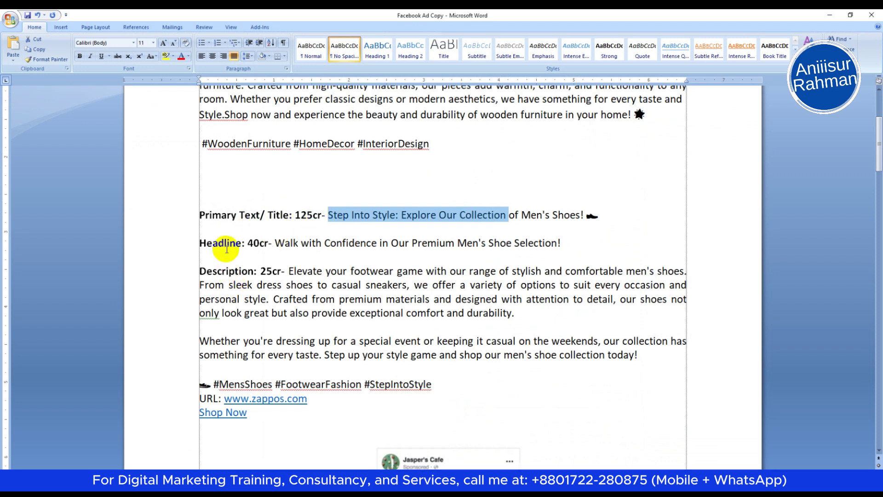
click(221, 195)
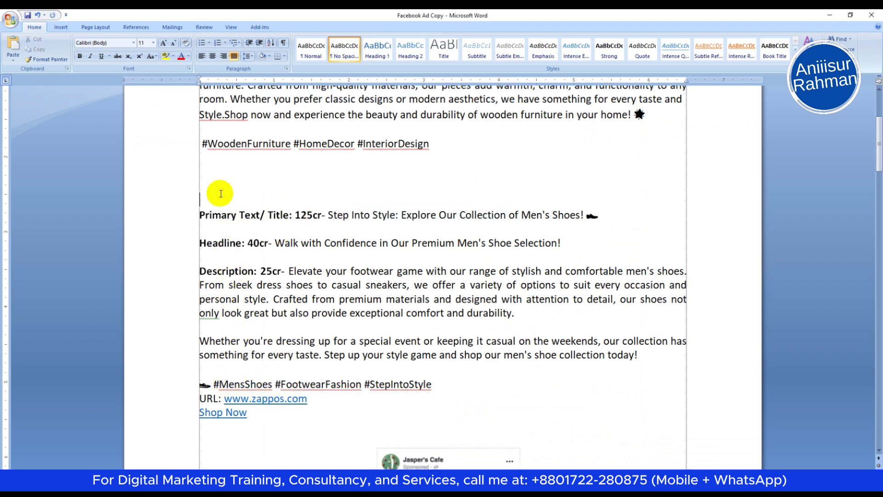
key(Return)
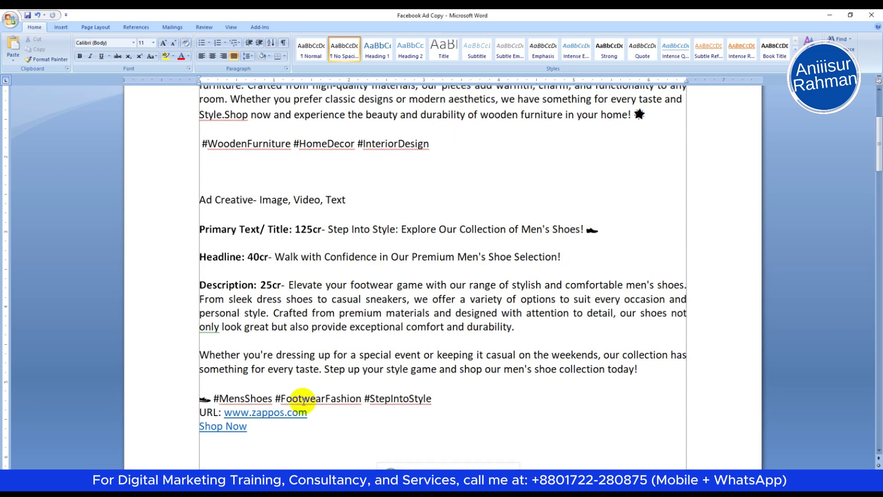
key(alt+Tab)
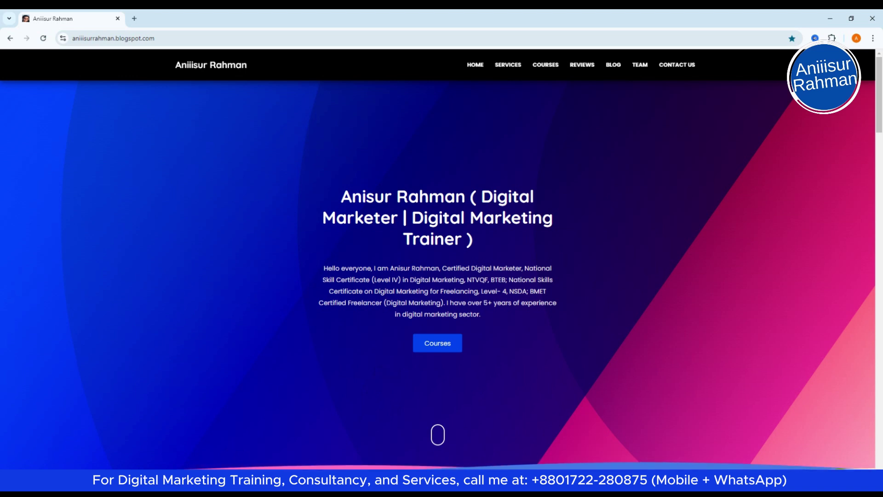
click(823, 483)
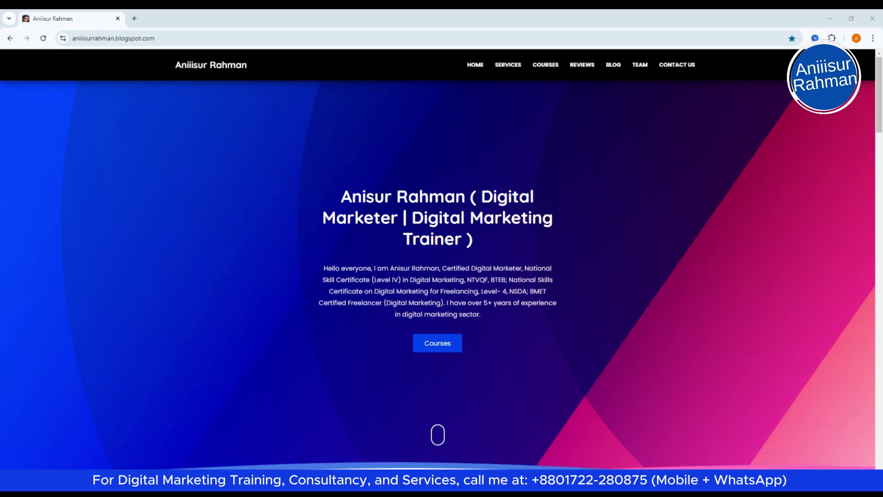
click(612, 319)
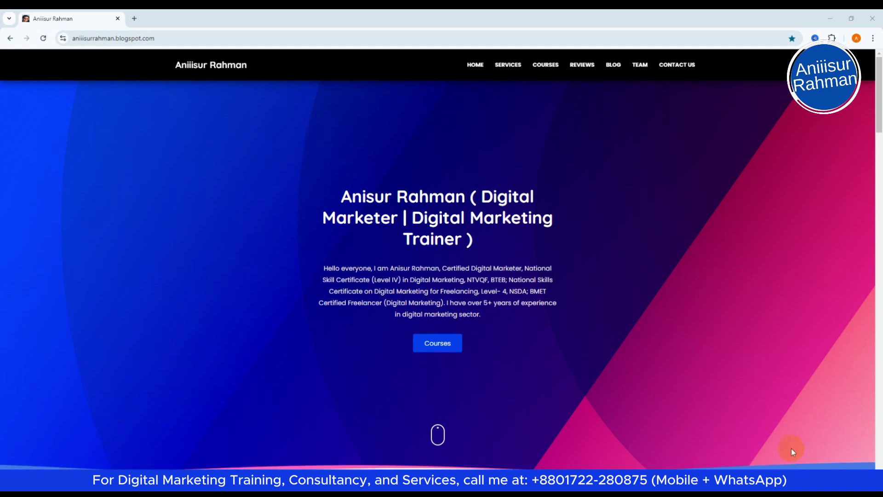